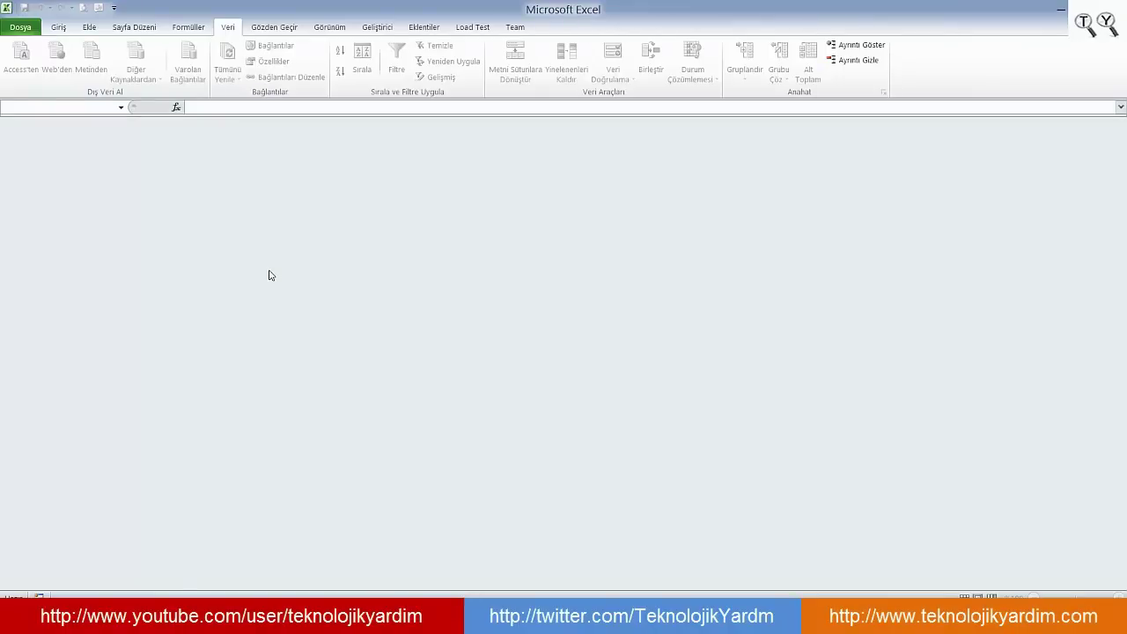
Enter the labels Ad, Soyad and Veri into cells A1, A2 and A3.
{"action": "type", "text": "Tekno"}
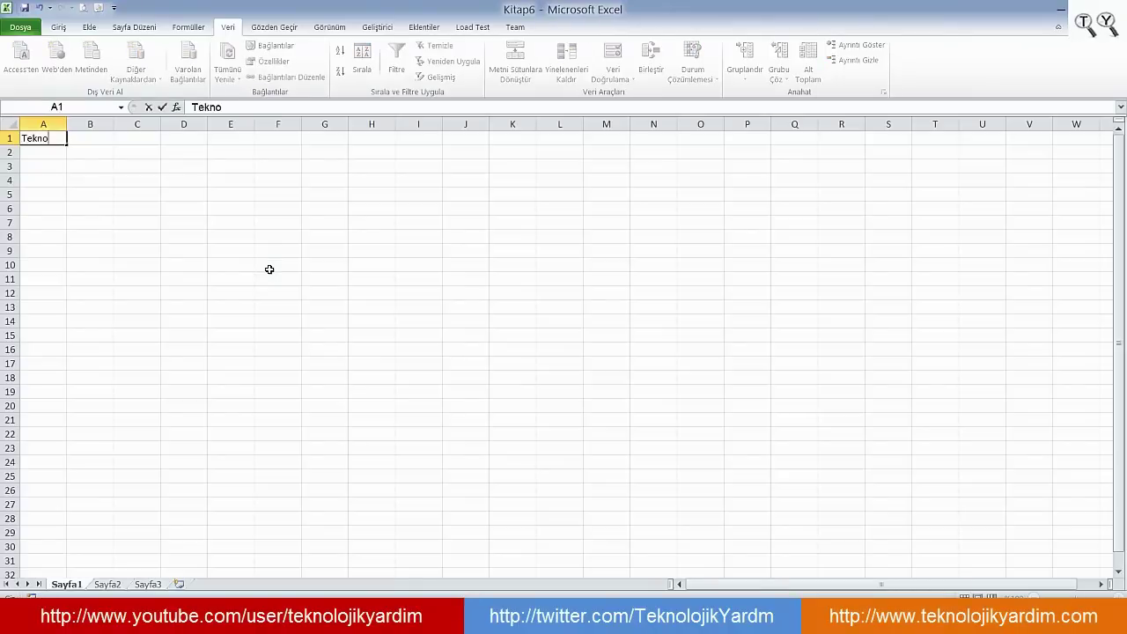
{"action": "type", "text": "lojik"}
{"action": "key", "text": "Escape"}
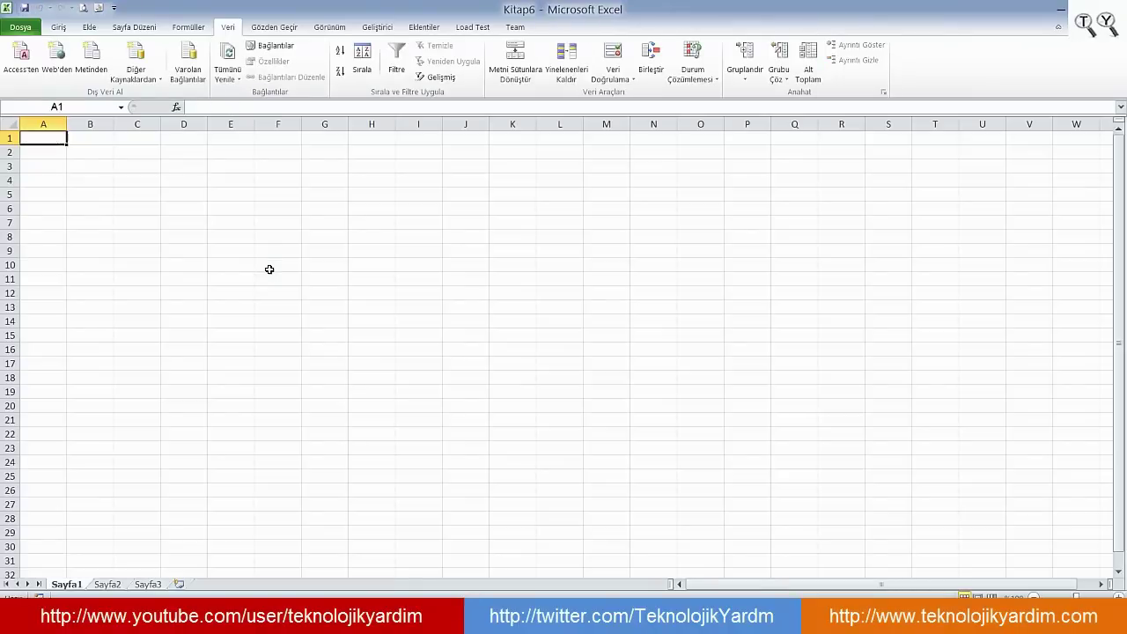
{"action": "type", "text": "Ad"}
{"action": "key", "text": "Return"}
{"action": "type", "text": "Soy"}
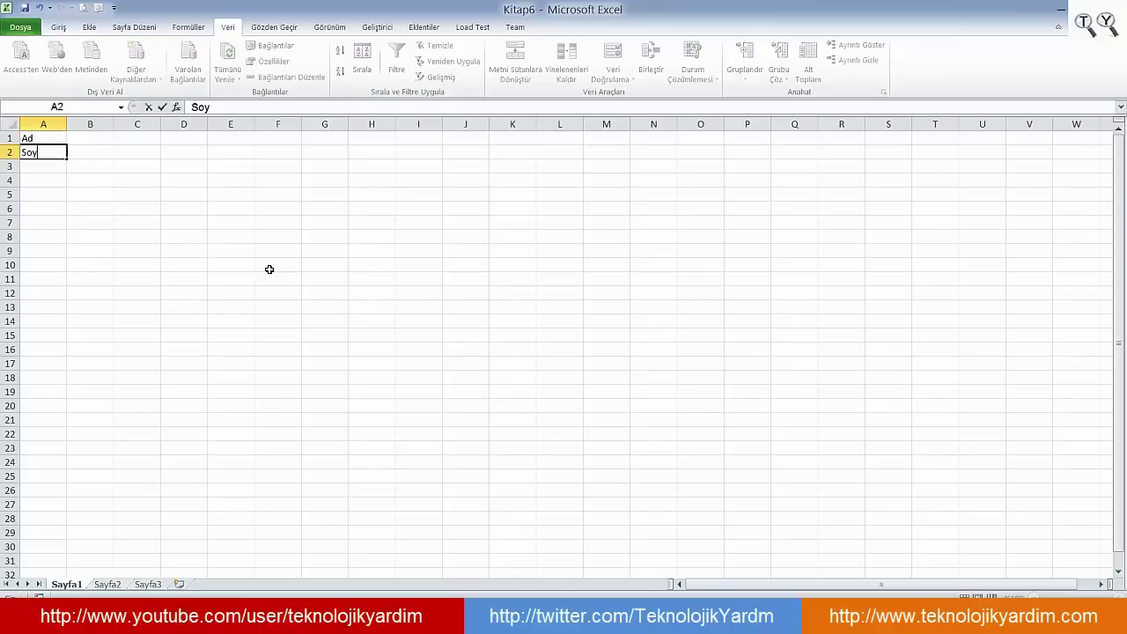
{"action": "type", "text": "ad"}
{"action": "key", "text": "Return"}
{"action": "type", "text": "Veri"}
{"action": "key", "text": "Return"}
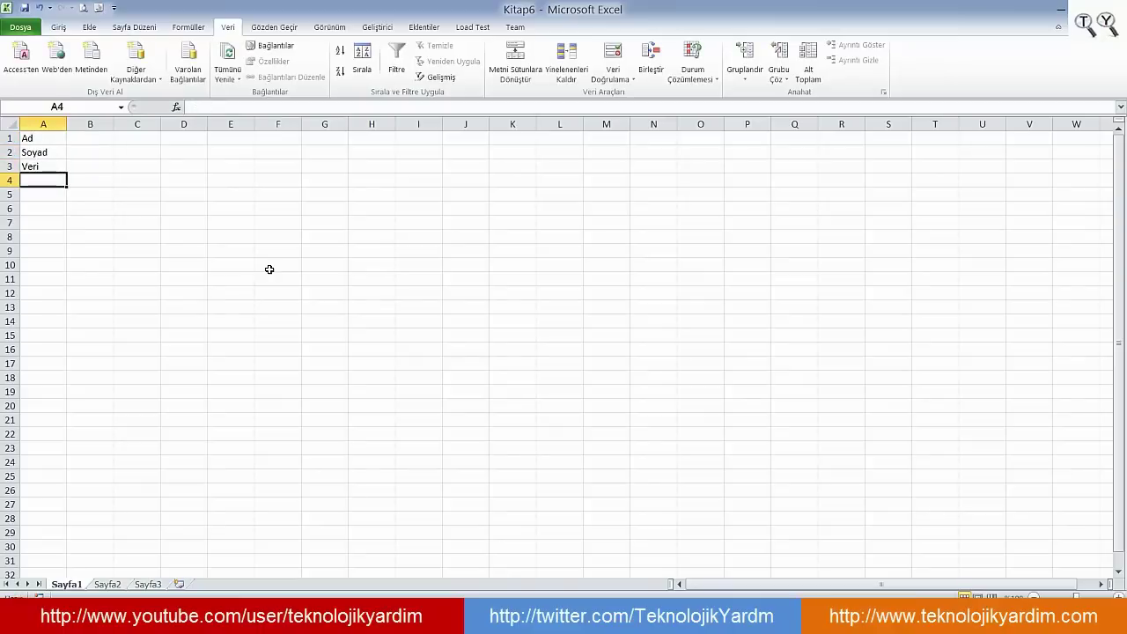
Save the workbook as anasayfa.
{"action": "key", "text": "ctrl+s"}
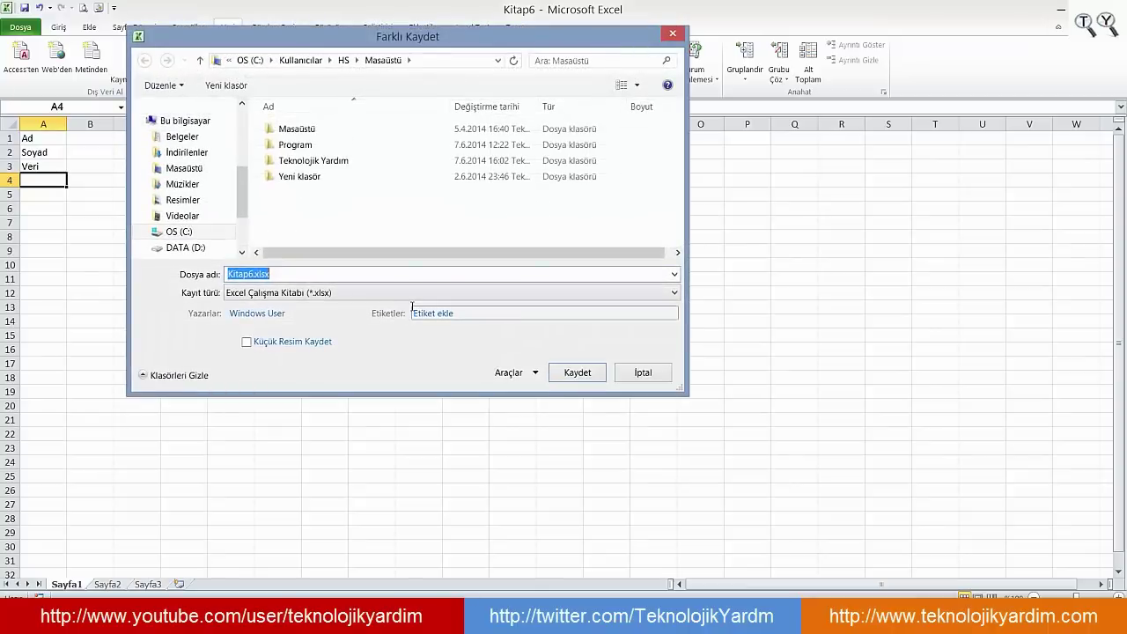
{"action": "type", "text": "anasayfa"}
{"action": "key", "text": "Return"}
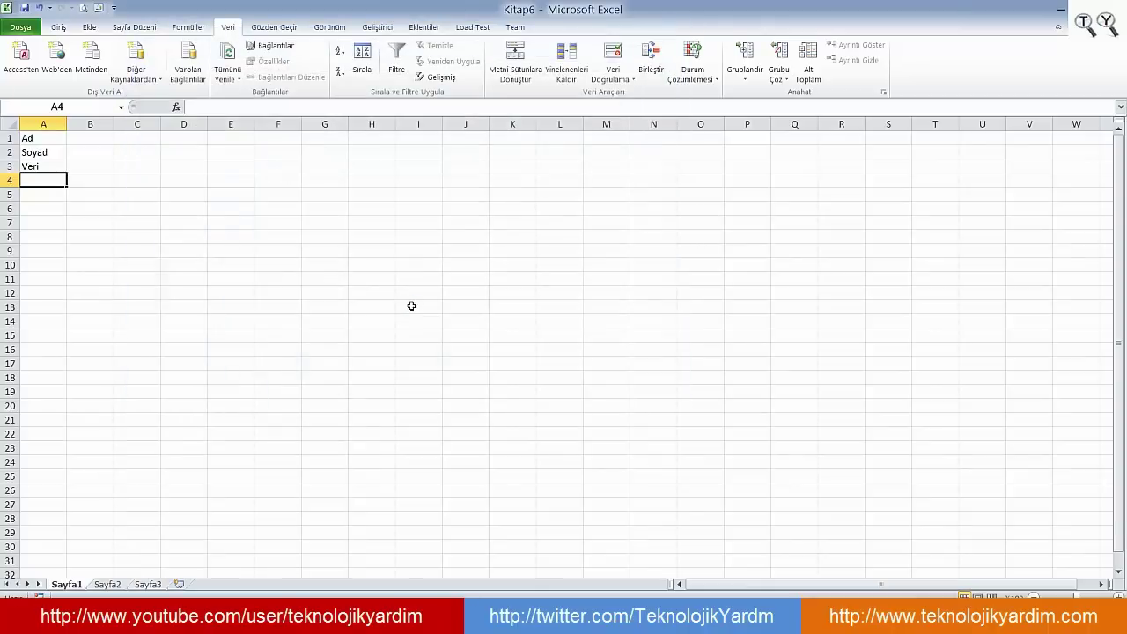
Start a new workbook with Ad, Soyad and Veri in A1:A3.
{"action": "key", "text": "ctrl+n"}
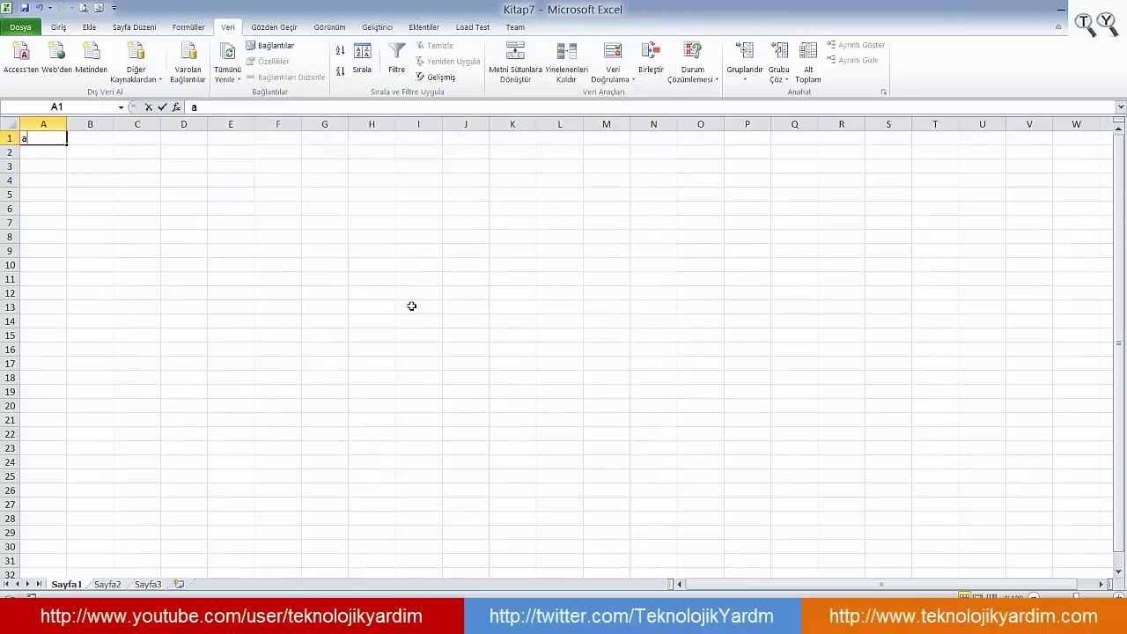
{"action": "type", "text": "ad"}
{"action": "type", "text": "d"}
{"action": "key", "text": "Return"}
{"action": "type", "text": "So"}
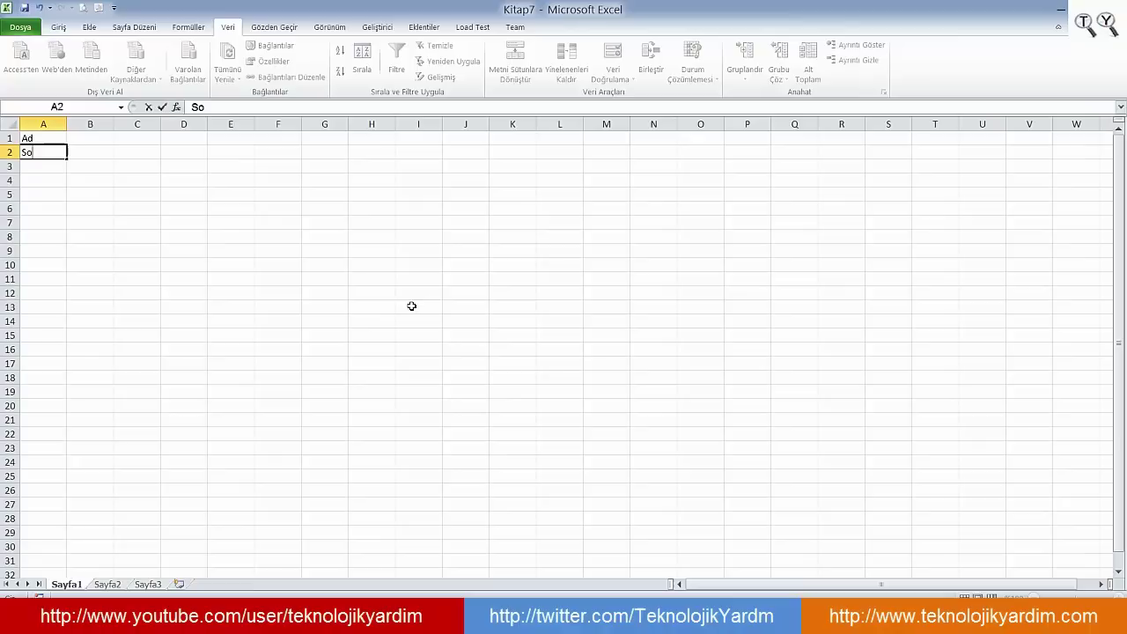
{"action": "type", "text": "yad"}
{"action": "key", "text": "Return"}
{"action": "type", "text": "Veri"}
{"action": "key", "text": "Return"}
Enter Teknolojik, Yardım and Yotube into cells B1 to B3.
{"action": "key", "text": "Right"}
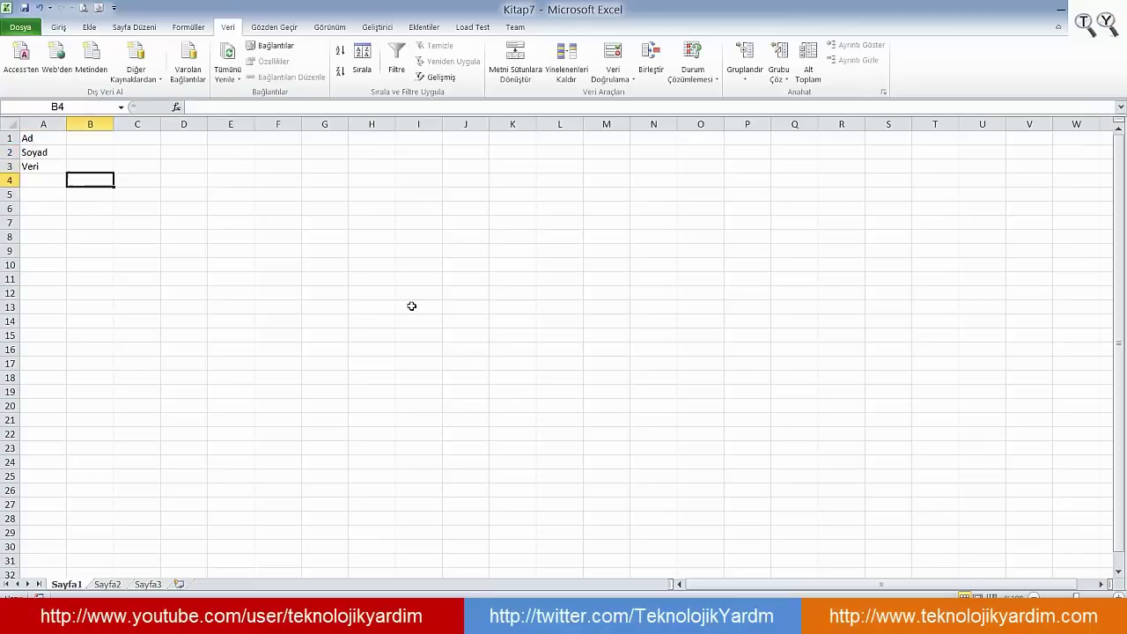
{"action": "key", "text": "Up"}
{"action": "key", "text": "Up"}
{"action": "key", "text": "Up"}
{"action": "type", "text": "Teknoloji"}
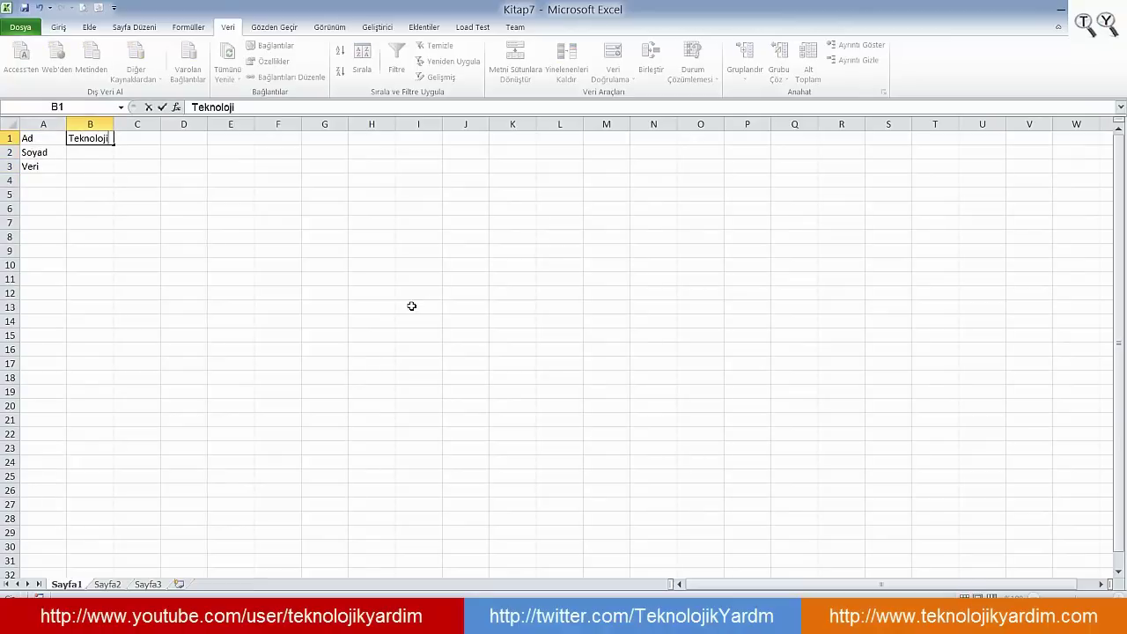
{"action": "type", "text": "k"}
{"action": "key", "text": "Return"}
{"action": "type", "text": "Yardım"}
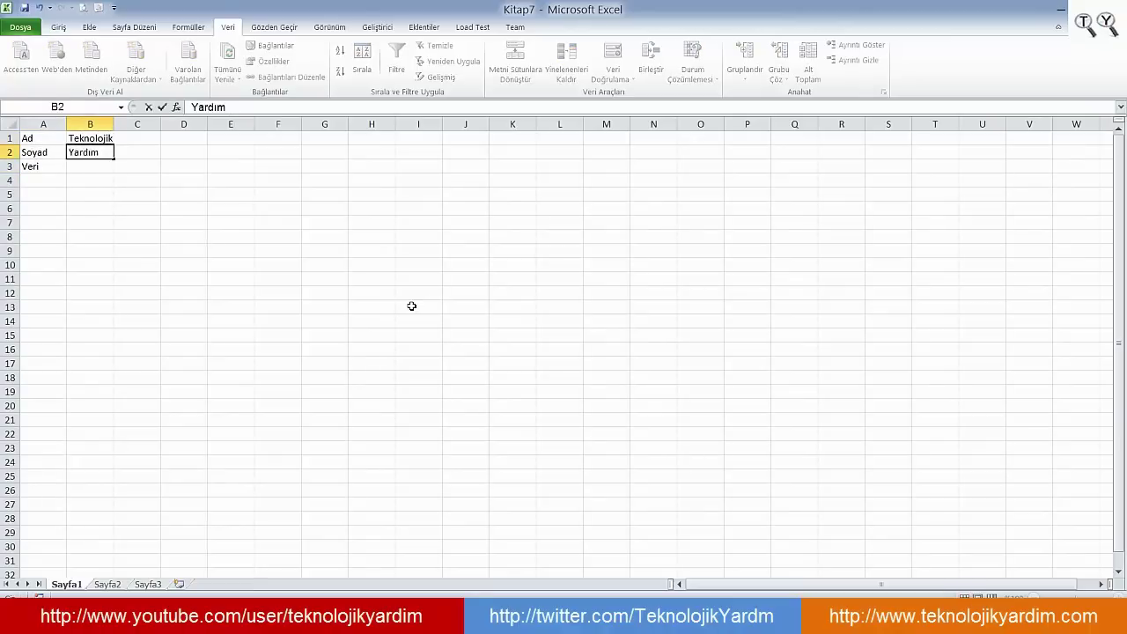
{"action": "key", "text": "Return"}
{"action": "type", "text": "Yotube"}
{"action": "key", "text": "Return"}
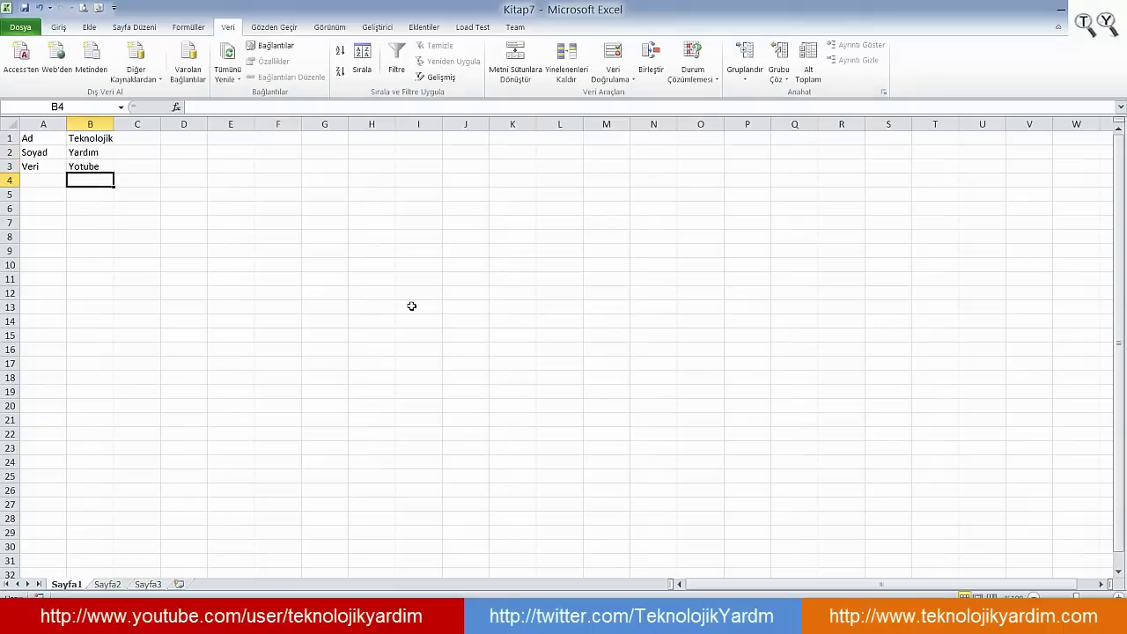
Save the new workbook as veri.
{"action": "key", "text": "F12"}
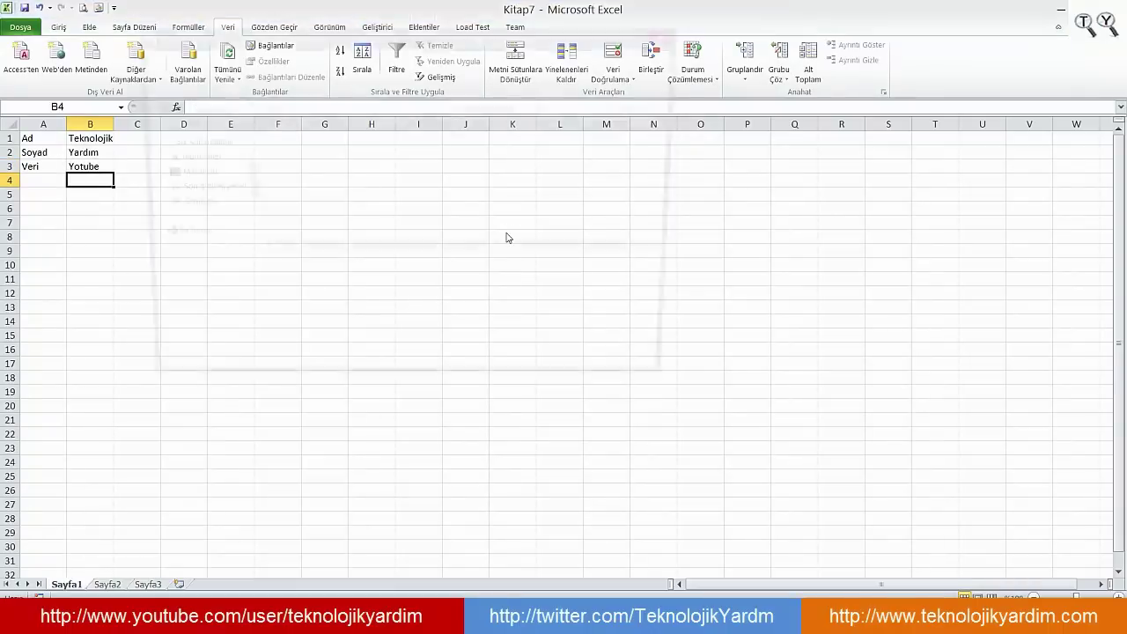
{"action": "type", "text": "V"}
{"action": "key", "text": "Return"}
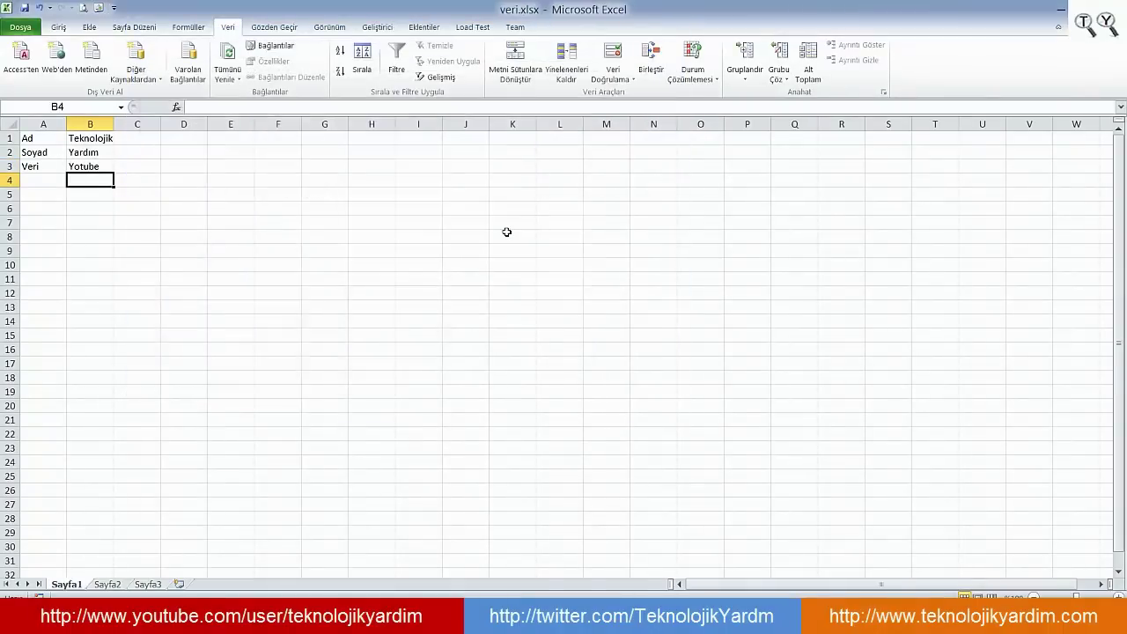
Copy Teknolojik from B1 of veri.xlsx, then select B1 in anasayfa.xlsx.
{"action": "left_click", "coordinate": [419, 239]}
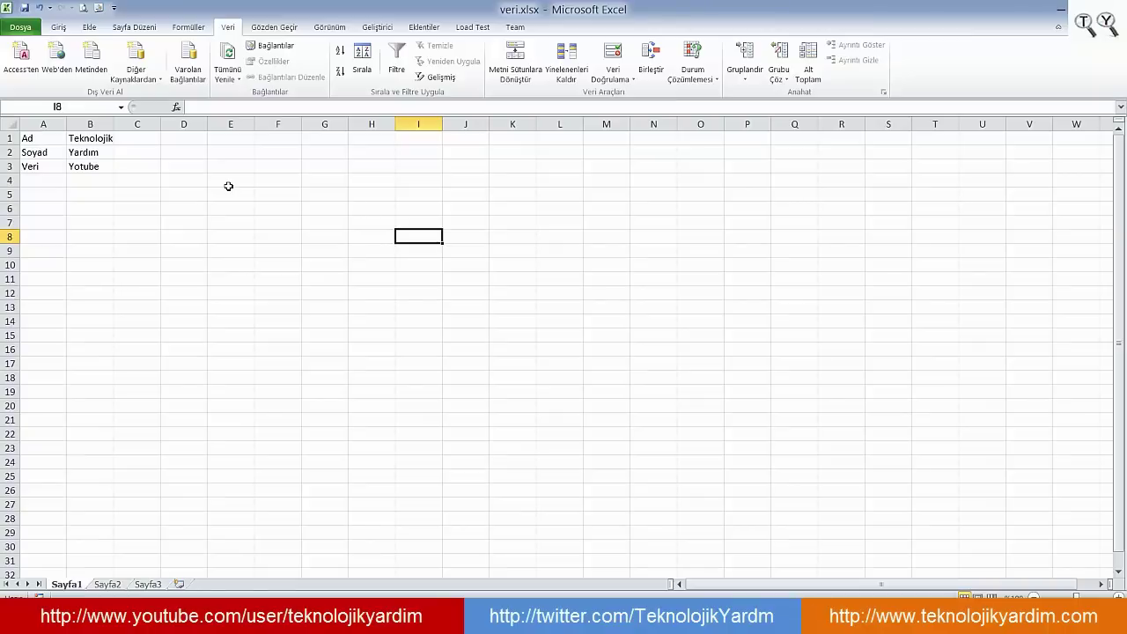
{"action": "right_click", "coordinate": [94, 144]}
{"action": "left_click", "coordinate": [164, 167]}
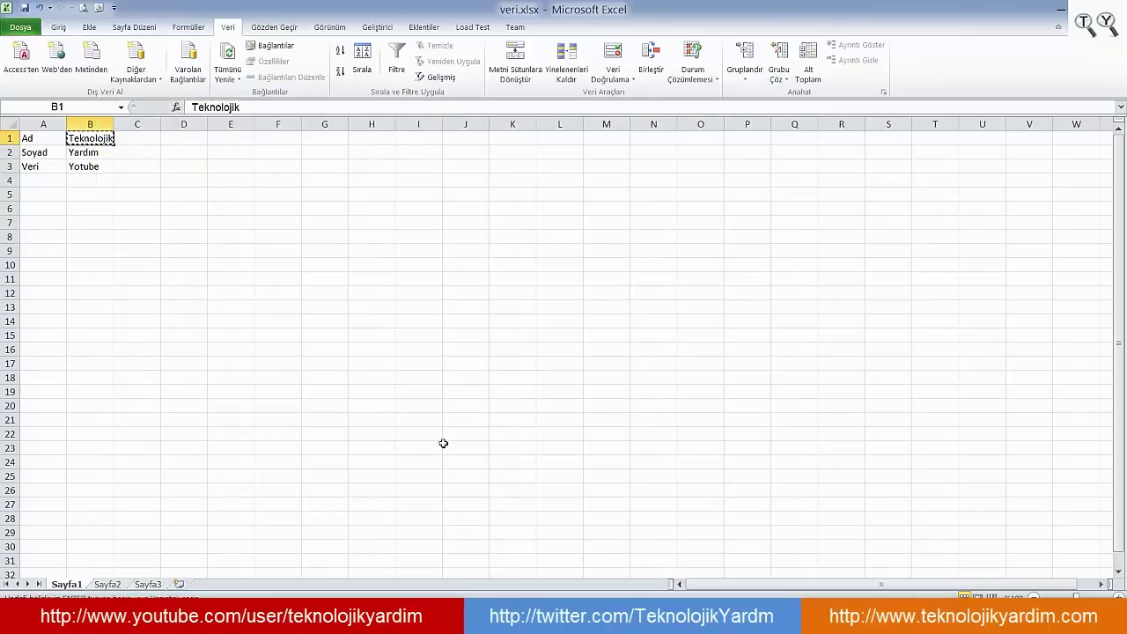
{"action": "left_click", "coordinate": [408, 551]}
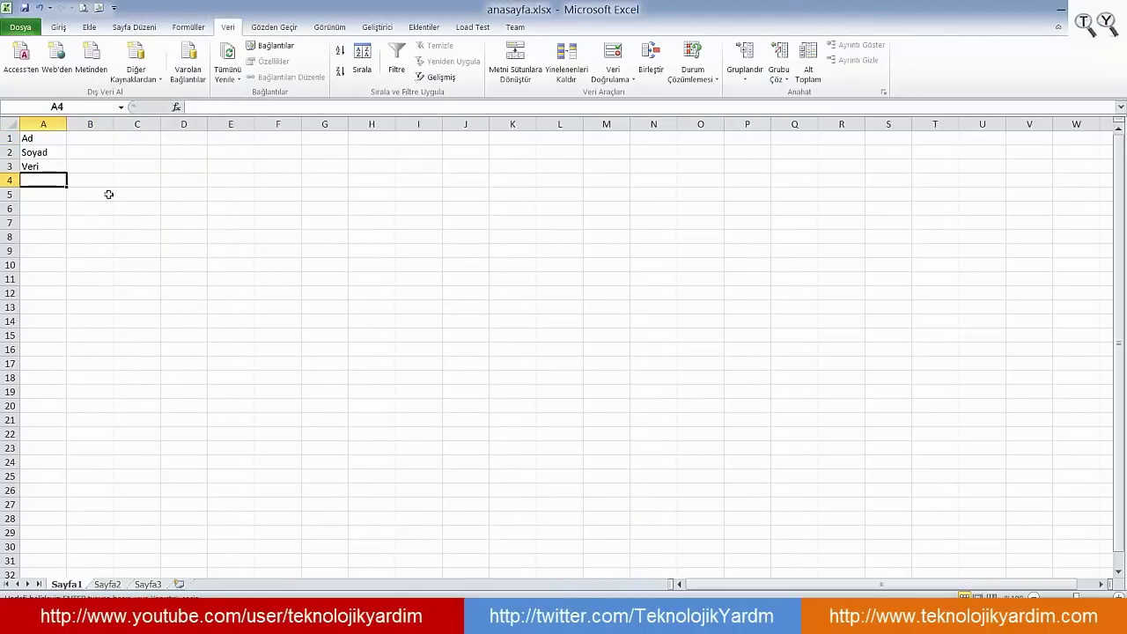
{"action": "left_click", "coordinate": [167, 193]}
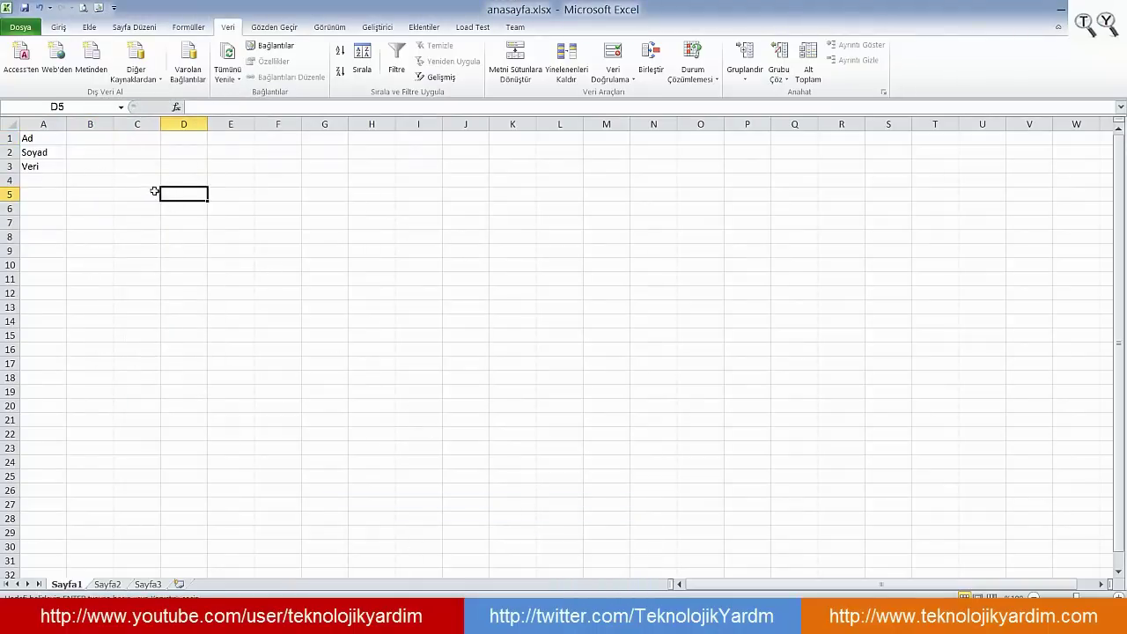
{"action": "left_click", "coordinate": [99, 137]}
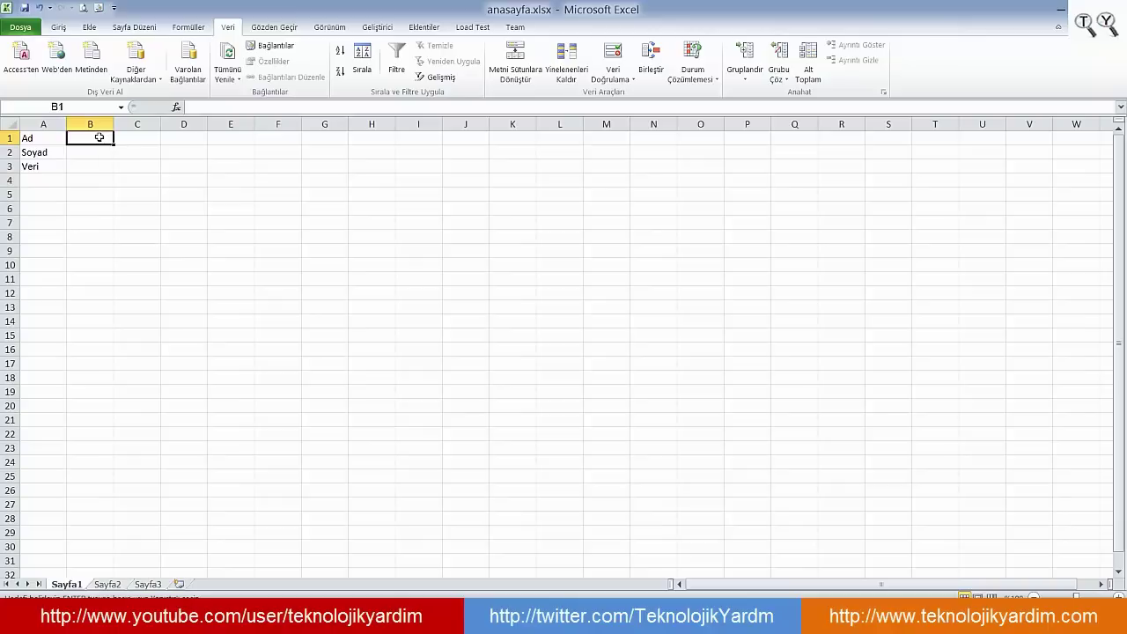
Paste Link into B1 via Özel Yapıştır, giving =[veri.xlsx]Sayfa1!$B$1 showing Teknolojik.
{"action": "right_click", "coordinate": [96, 138]}
{"action": "mouse_move", "coordinate": [146, 212]}
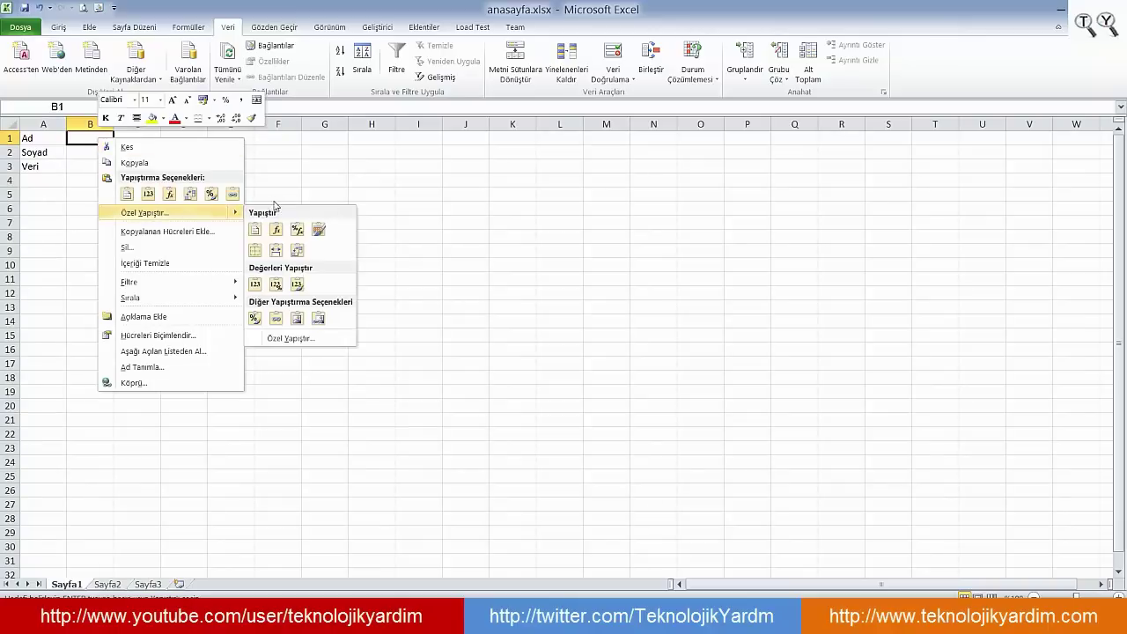
{"action": "left_click", "coordinate": [293, 339]}
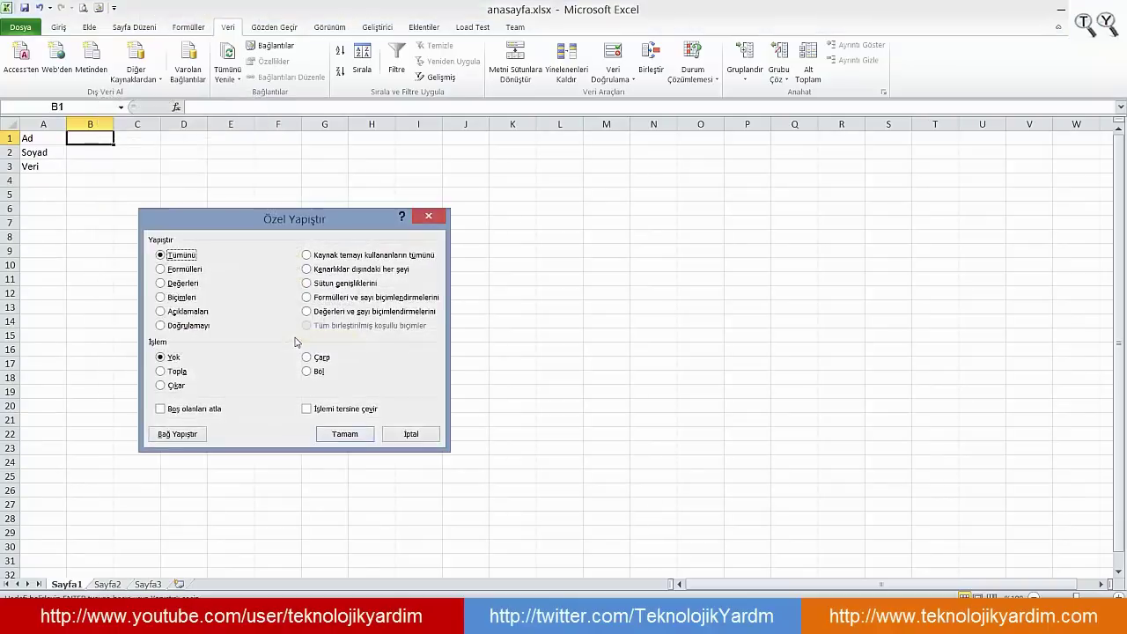
{"action": "left_click_drag", "start_coordinate": [317, 220], "coordinate": [398, 176]}
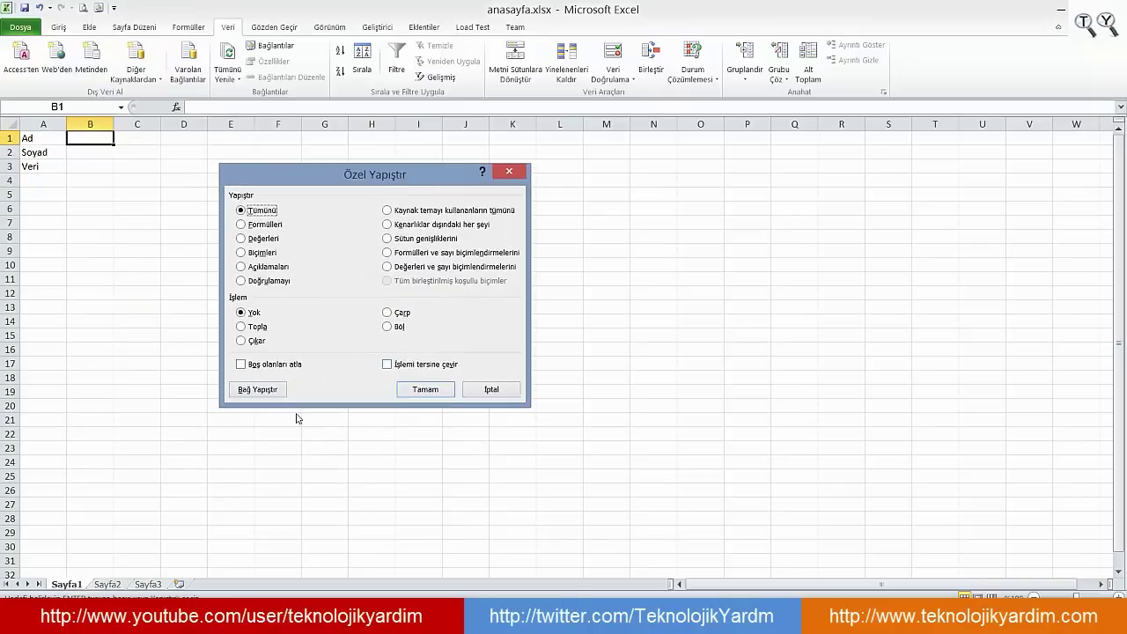
{"action": "left_click", "coordinate": [269, 393]}
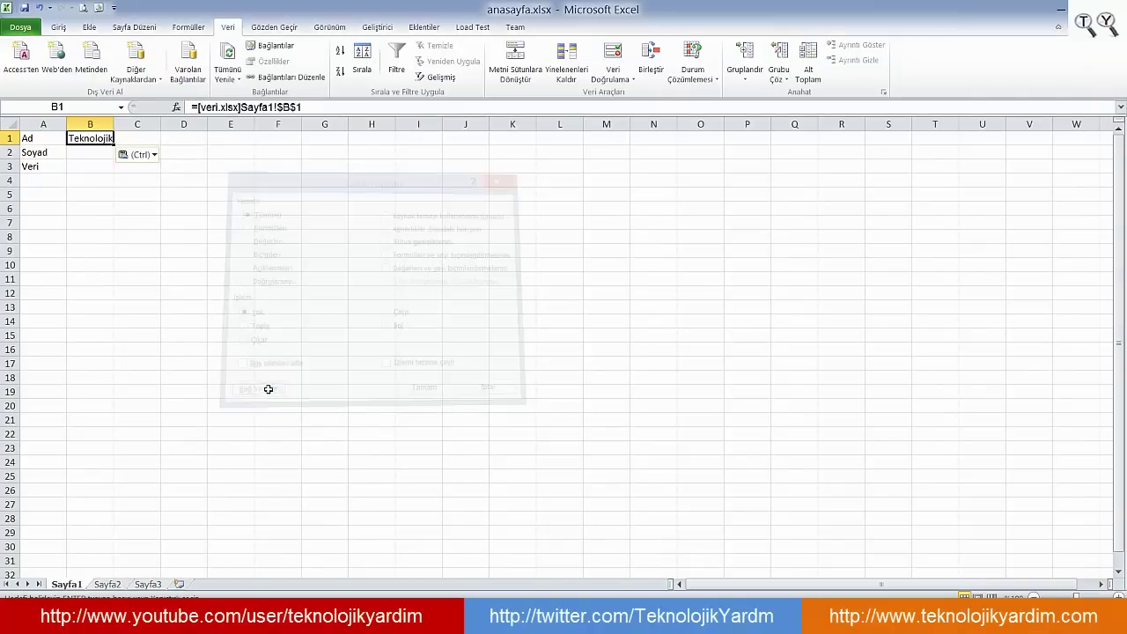
{"action": "left_click", "coordinate": [183, 275]}
{"action": "left_click", "coordinate": [92, 152]}
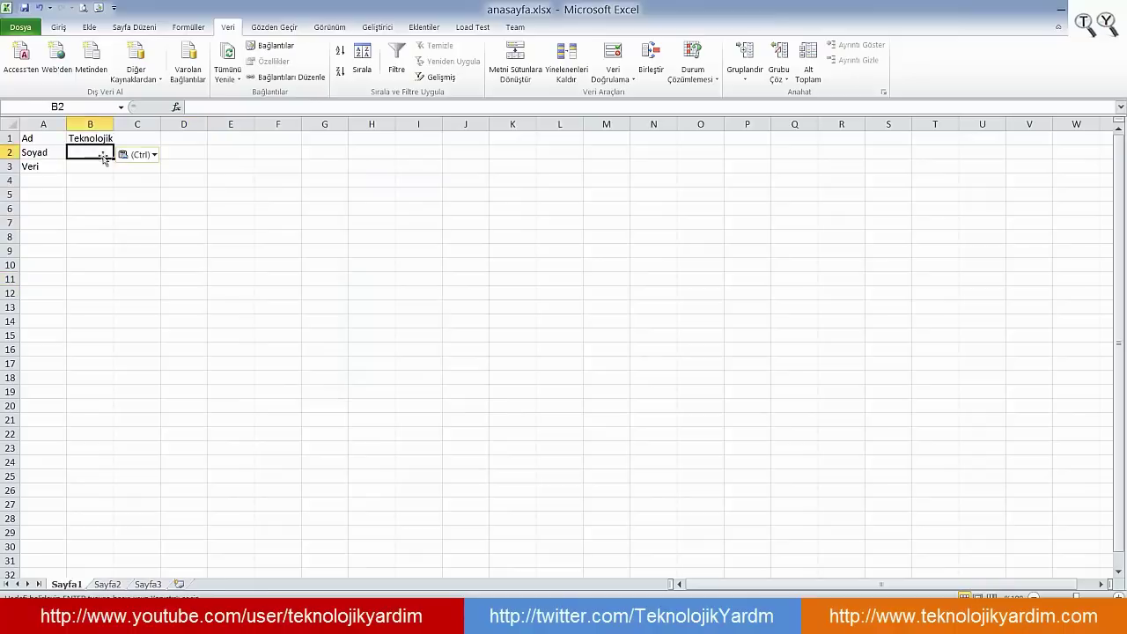
{"action": "left_click", "coordinate": [91, 138]}
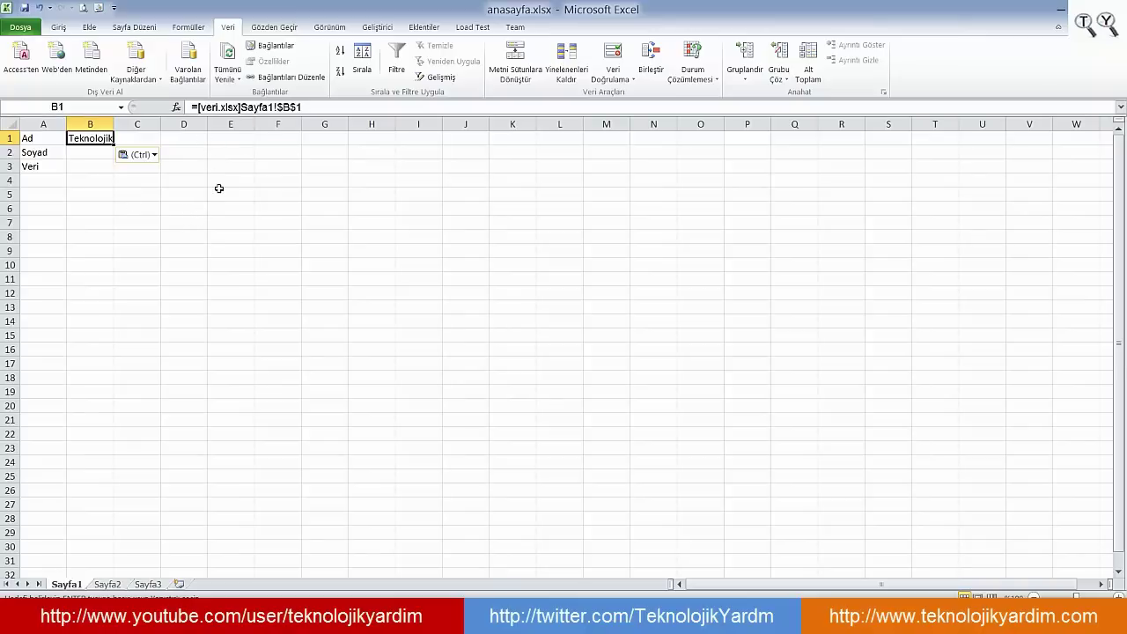
Re-confirm B1's formula =[veri.xlsx]Sayfa1!$B$1 so it still shows Teknolojik.
{"action": "left_click", "coordinate": [217, 104]}
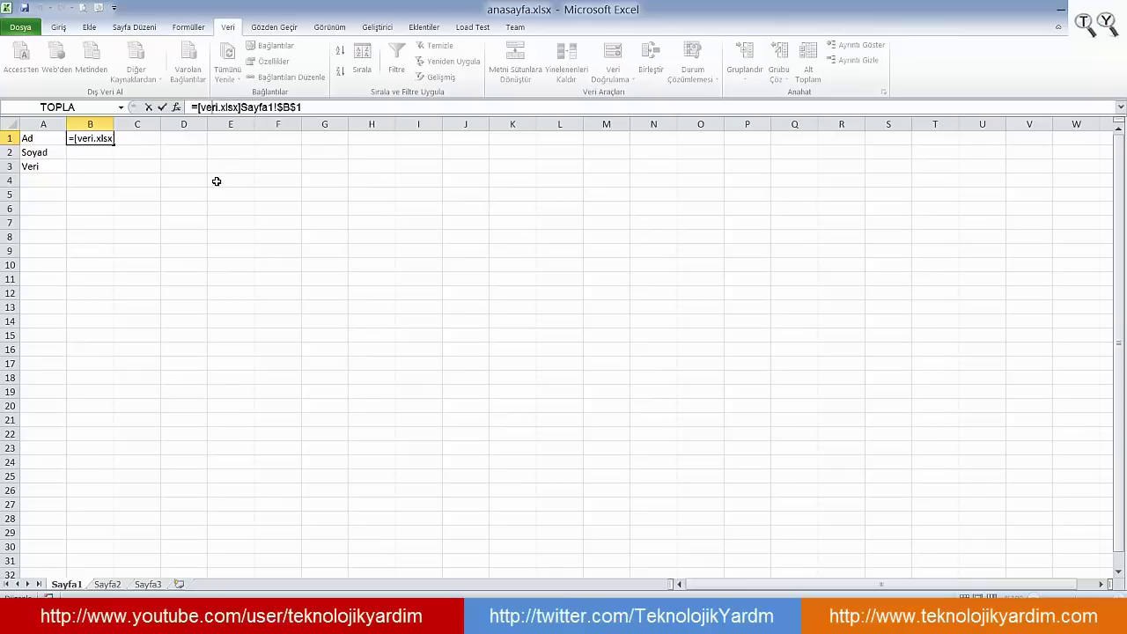
{"action": "key", "text": "ctrl+Return"}
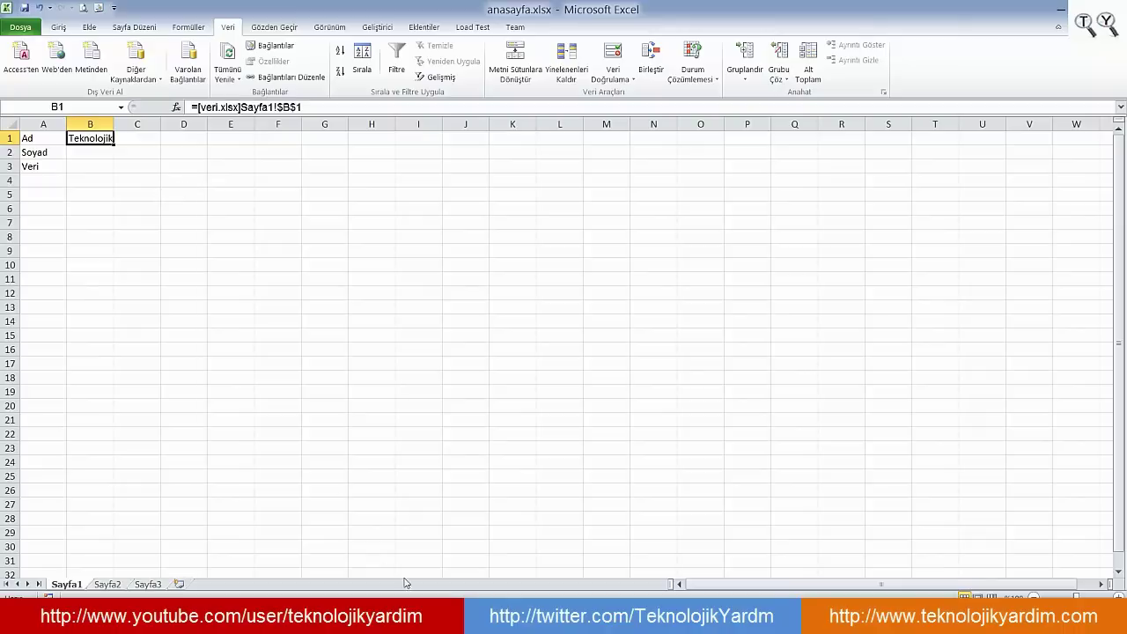
{"action": "left_click", "coordinate": [502, 563]}
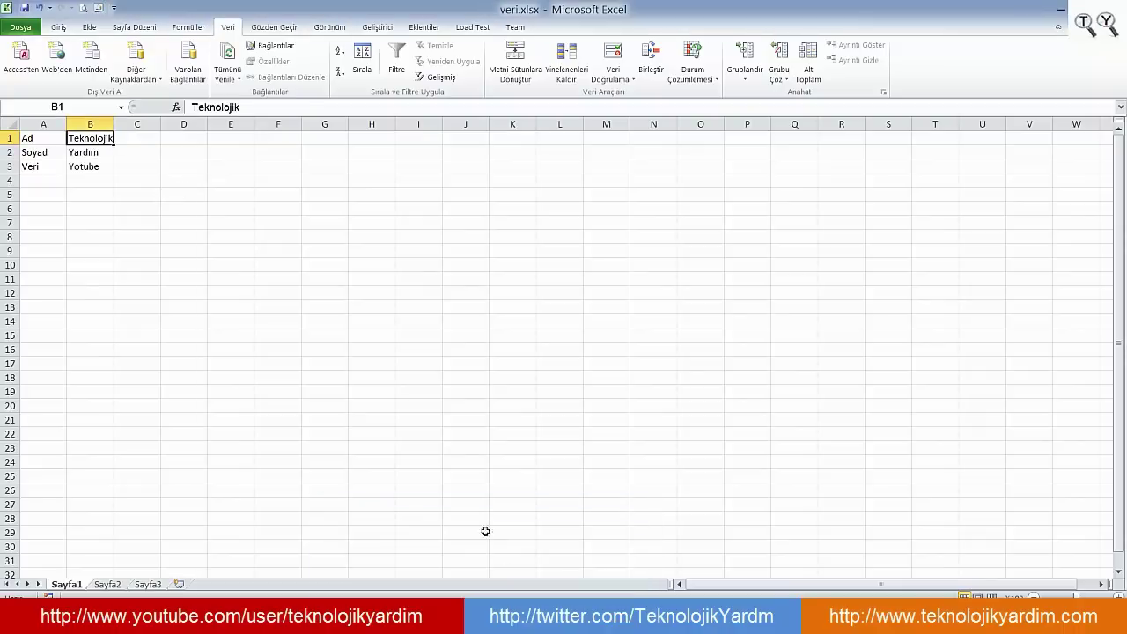
{"action": "left_click", "coordinate": [103, 149]}
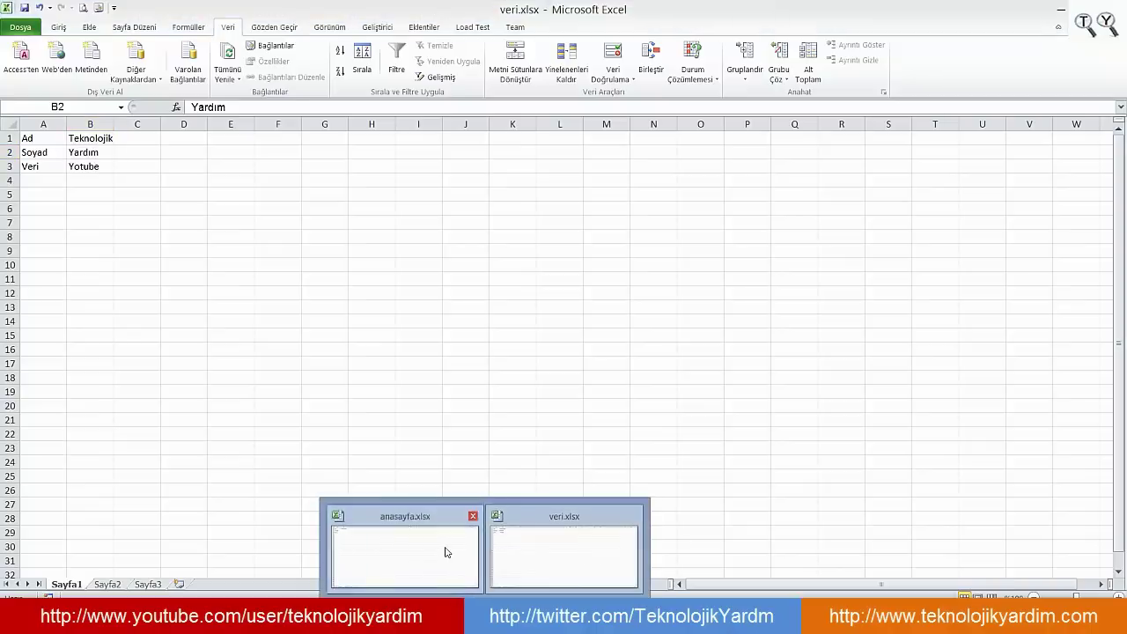
{"action": "left_click", "coordinate": [443, 546]}
{"action": "left_click", "coordinate": [98, 152]}
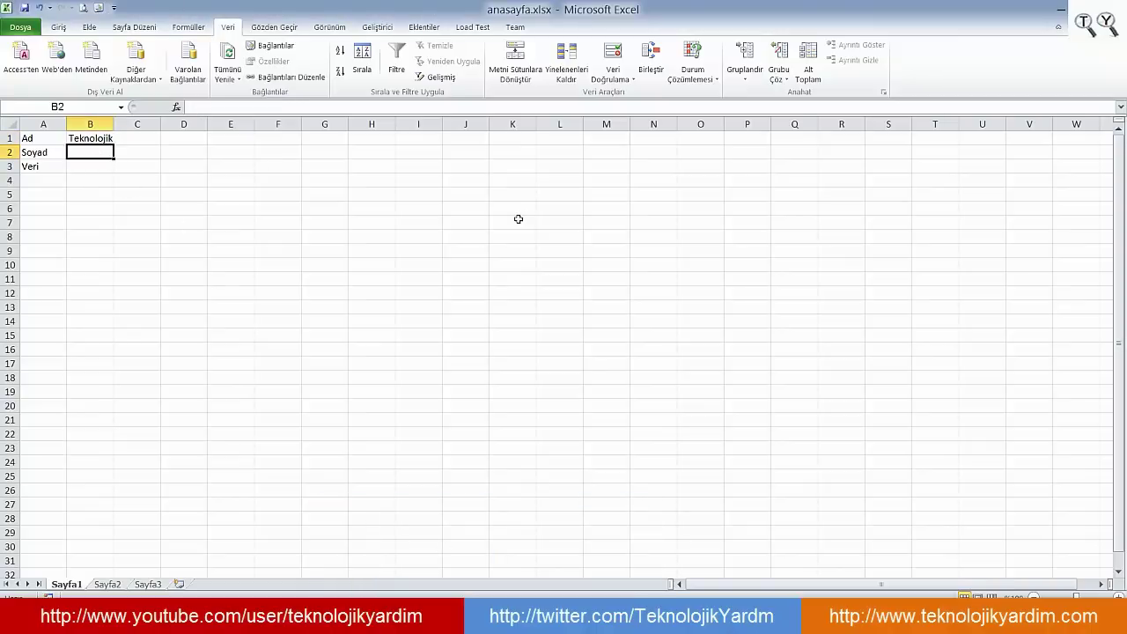
{"action": "left_click", "coordinate": [103, 141]}
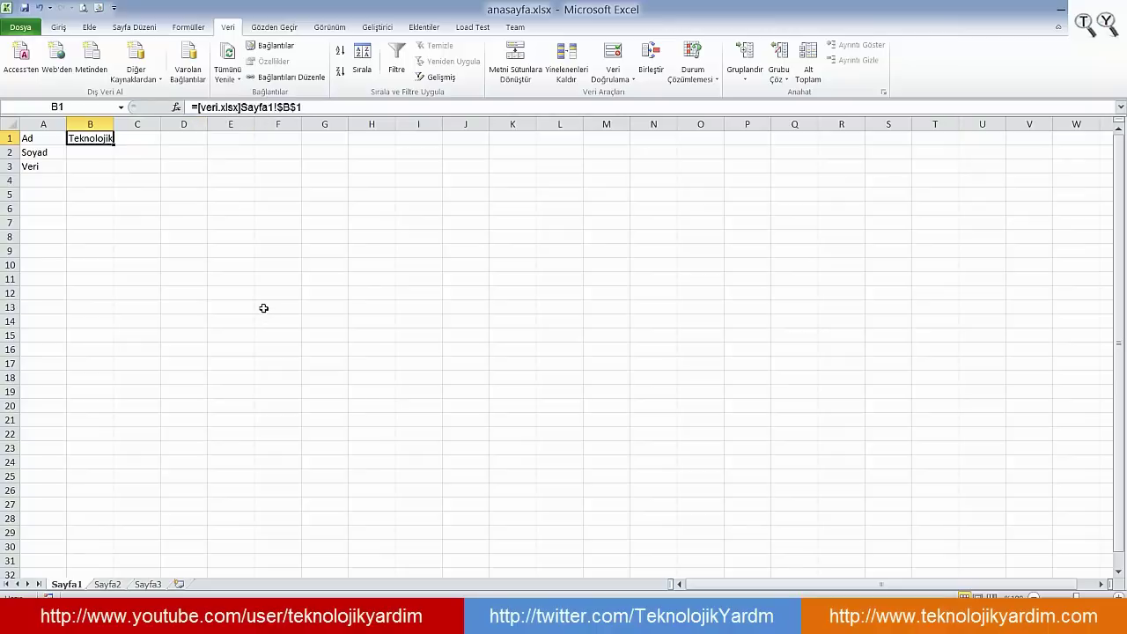
Paste B1's link =[veri.xlsx]Sayfa1!$B$1 into B2, so B2 also shows Teknolojik.
{"action": "right_click", "coordinate": [93, 139]}
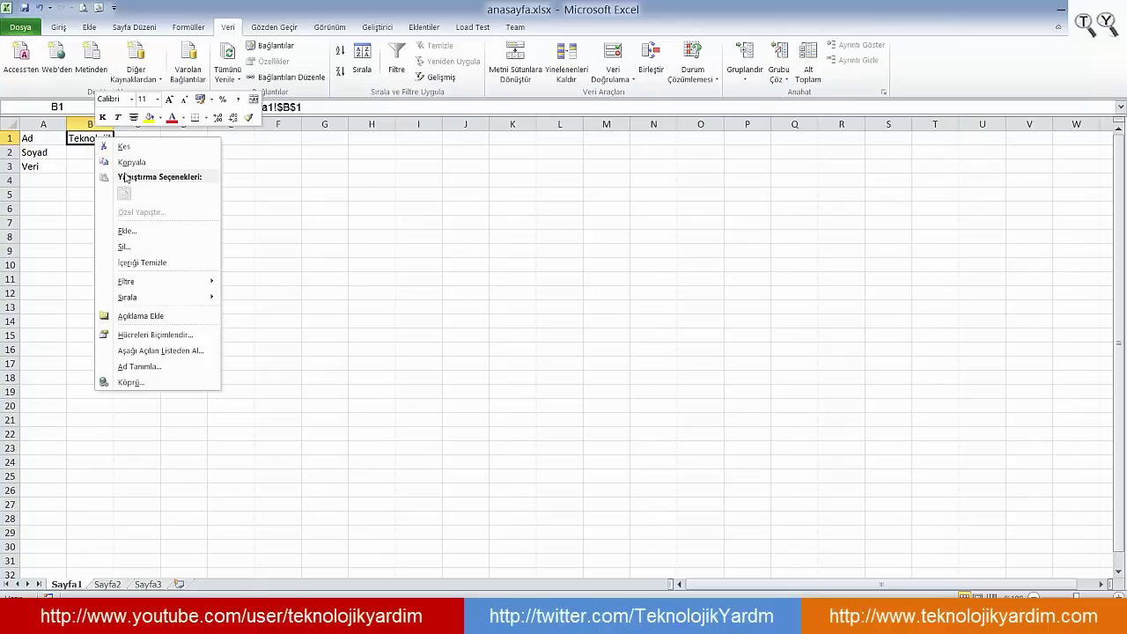
{"action": "left_click", "coordinate": [128, 164]}
{"action": "left_click", "coordinate": [94, 151]}
{"action": "right_click", "coordinate": [93, 152]}
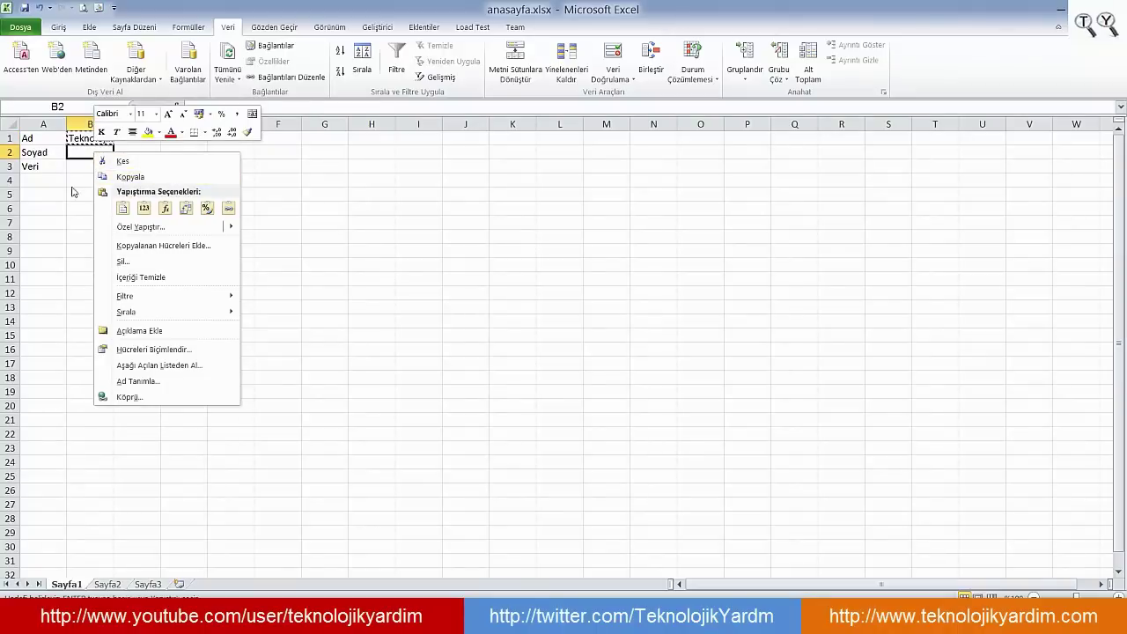
{"action": "left_click", "coordinate": [77, 152]}
{"action": "type", "text": "Teknolojik"}
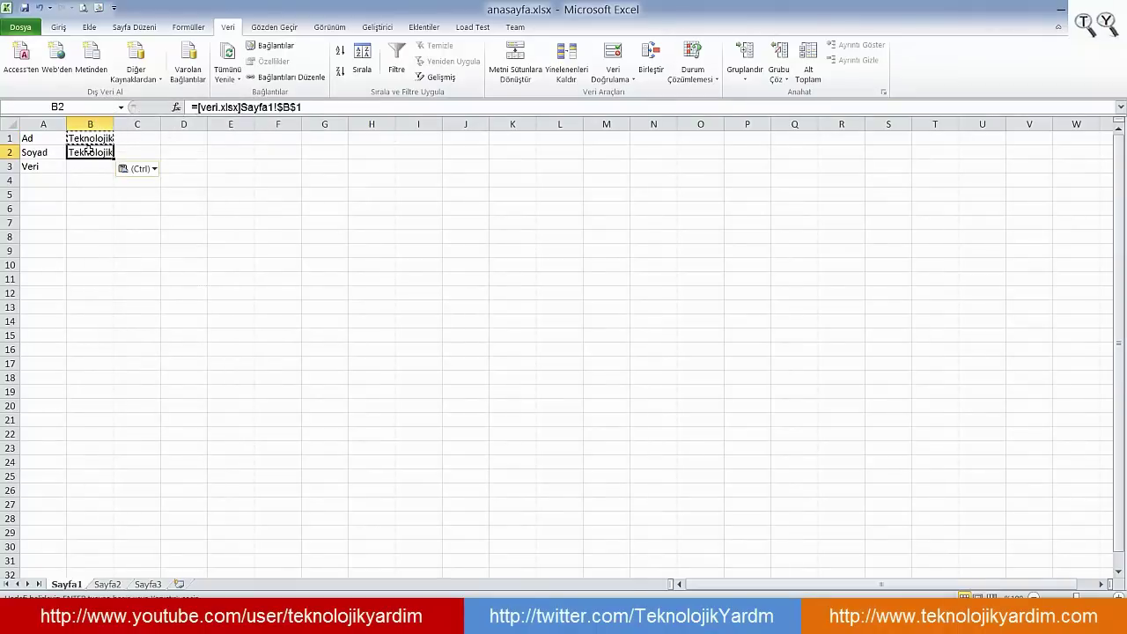
{"action": "left_click", "coordinate": [96, 138]}
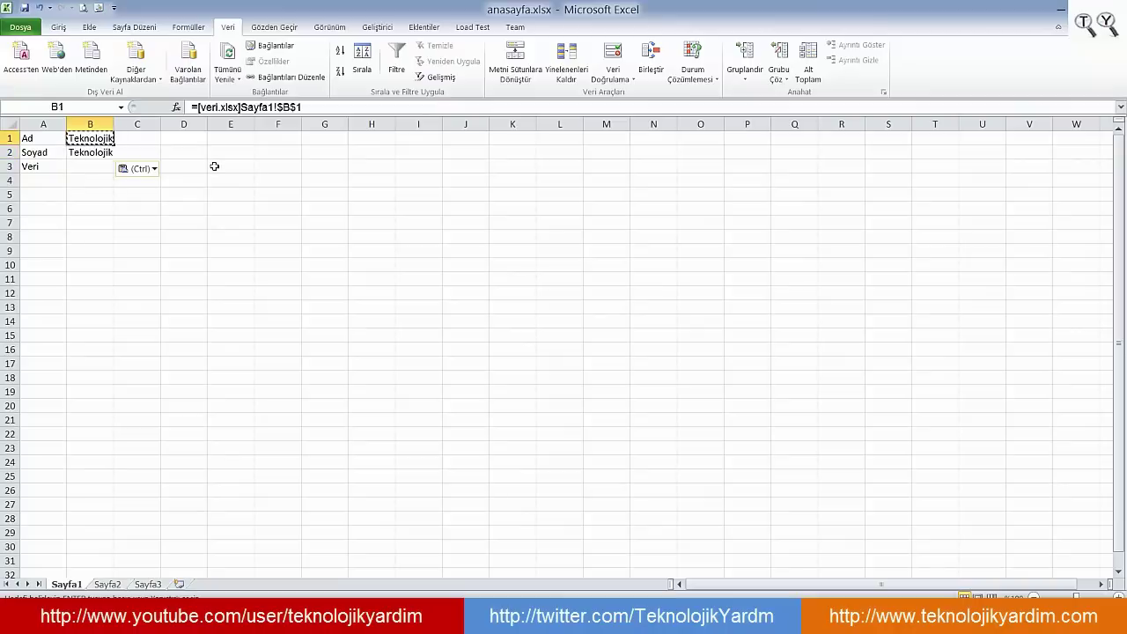
Change B2's reference from $B$1 to $B$2 so it displays Yardım.
{"action": "left_click", "coordinate": [279, 106]}
{"action": "left_click_drag", "start_coordinate": [279, 107], "coordinate": [301, 107]}
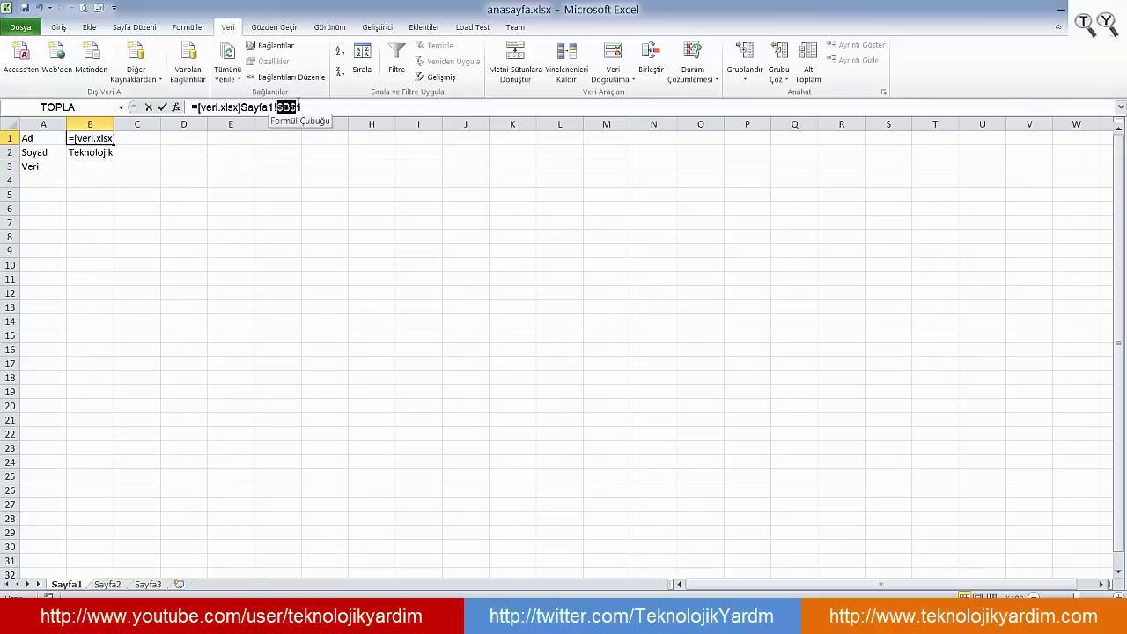
{"action": "left_click", "coordinate": [129, 207]}
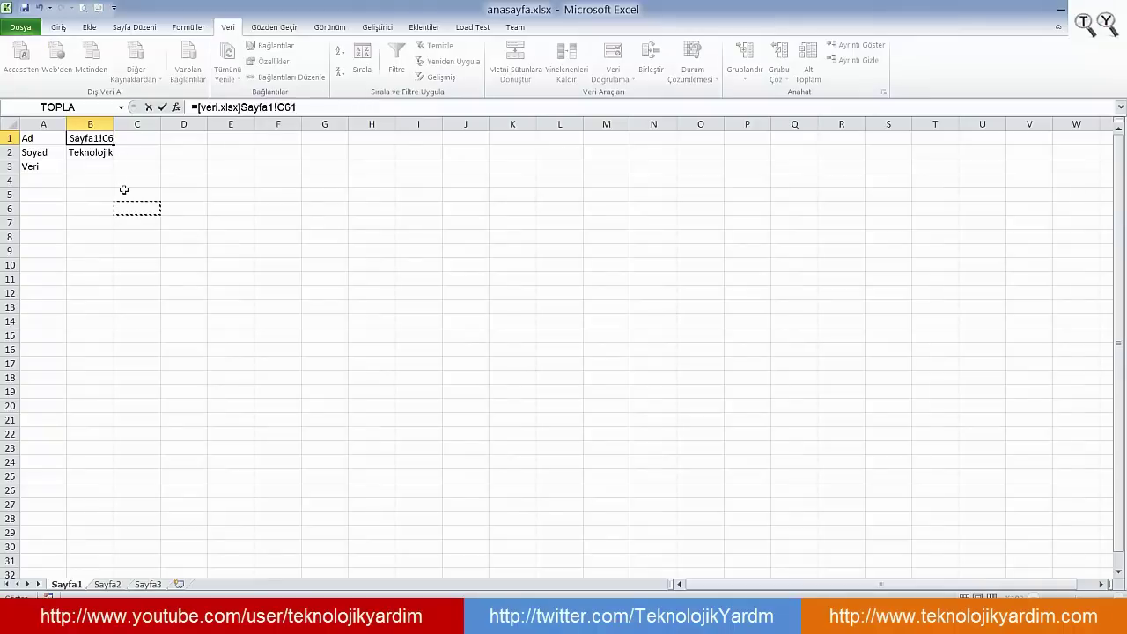
{"action": "key", "text": "Escape"}
{"action": "key", "text": "Down"}
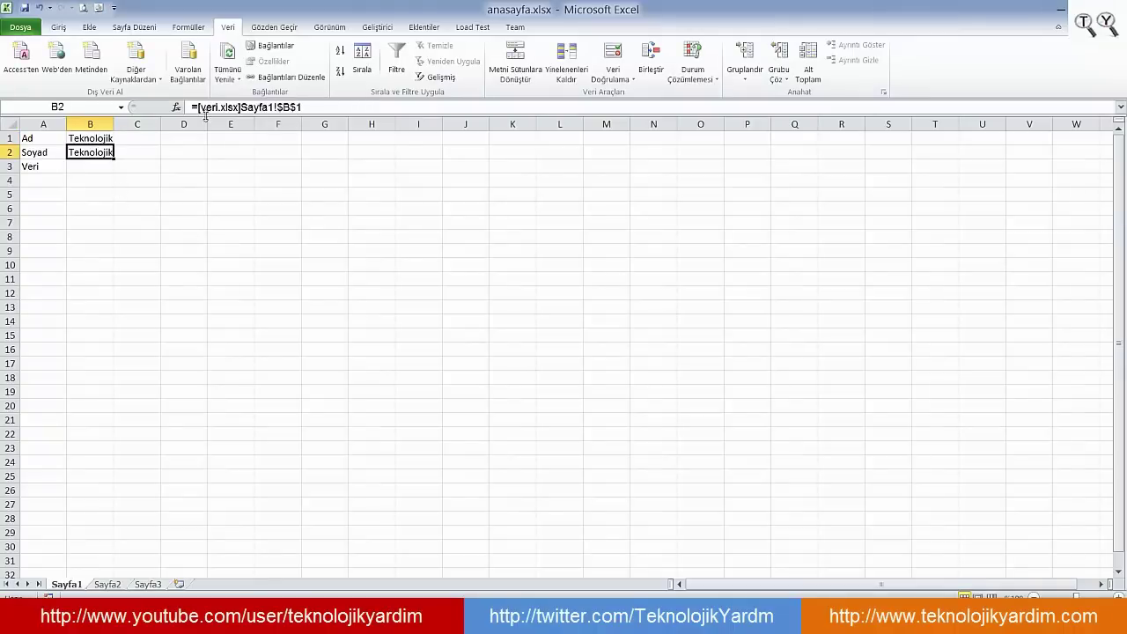
{"action": "left_click", "coordinate": [355, 110]}
{"action": "key", "text": "BackSpace"}
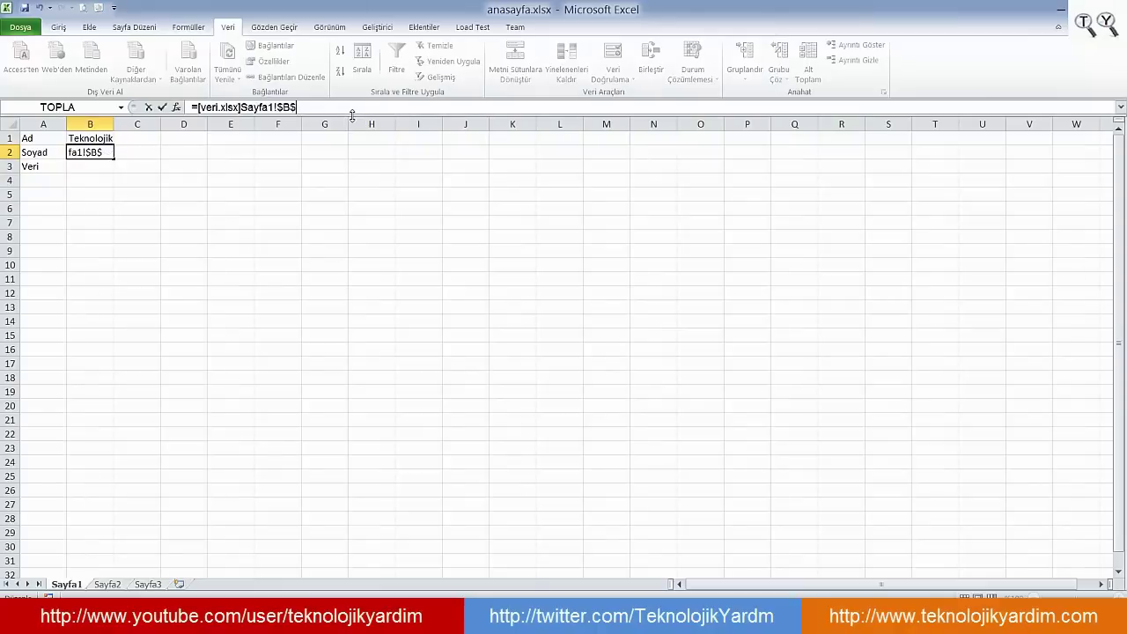
{"action": "type", "text": "2"}
{"action": "key", "text": "Return"}
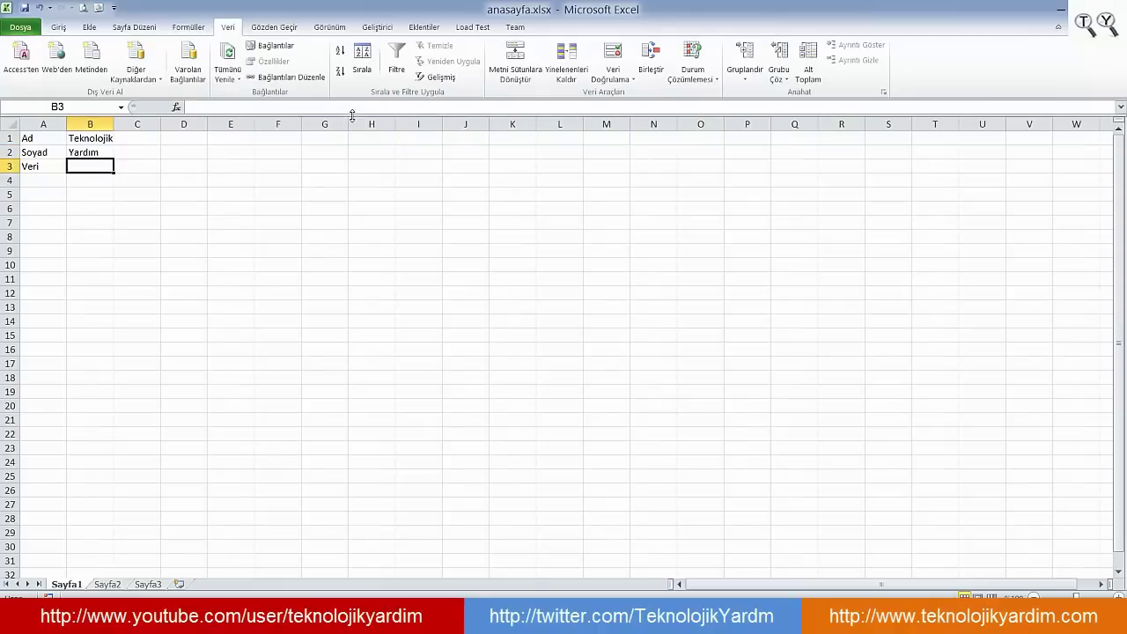
{"action": "key", "text": "Up"}
{"action": "key", "text": "Up"}
{"action": "key", "text": "Down"}
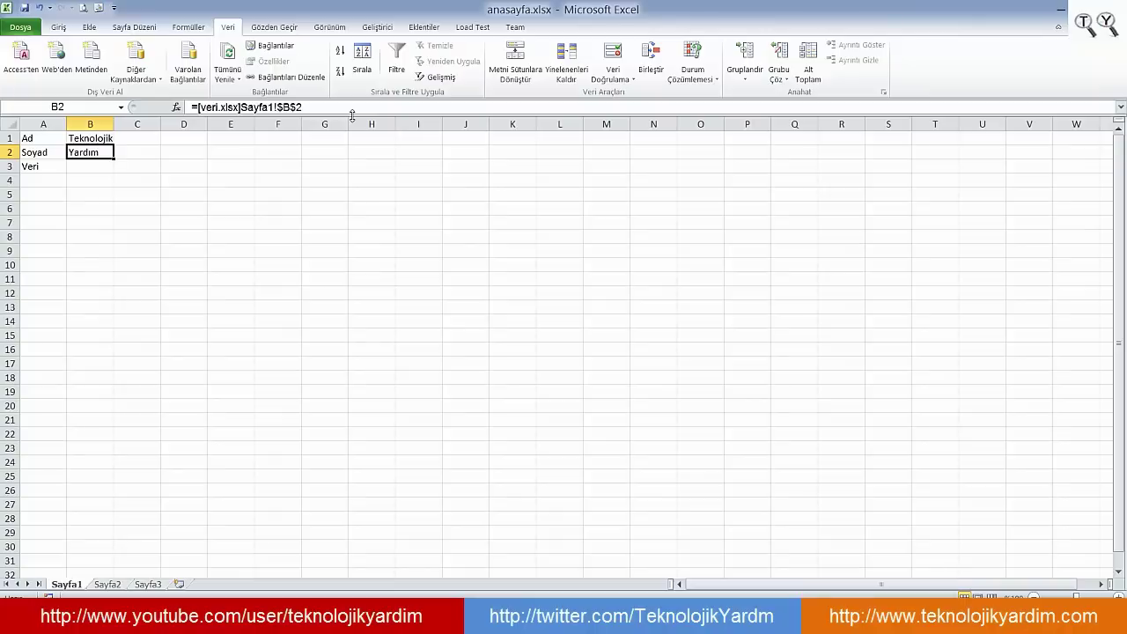
{"action": "left_click", "coordinate": [99, 138]}
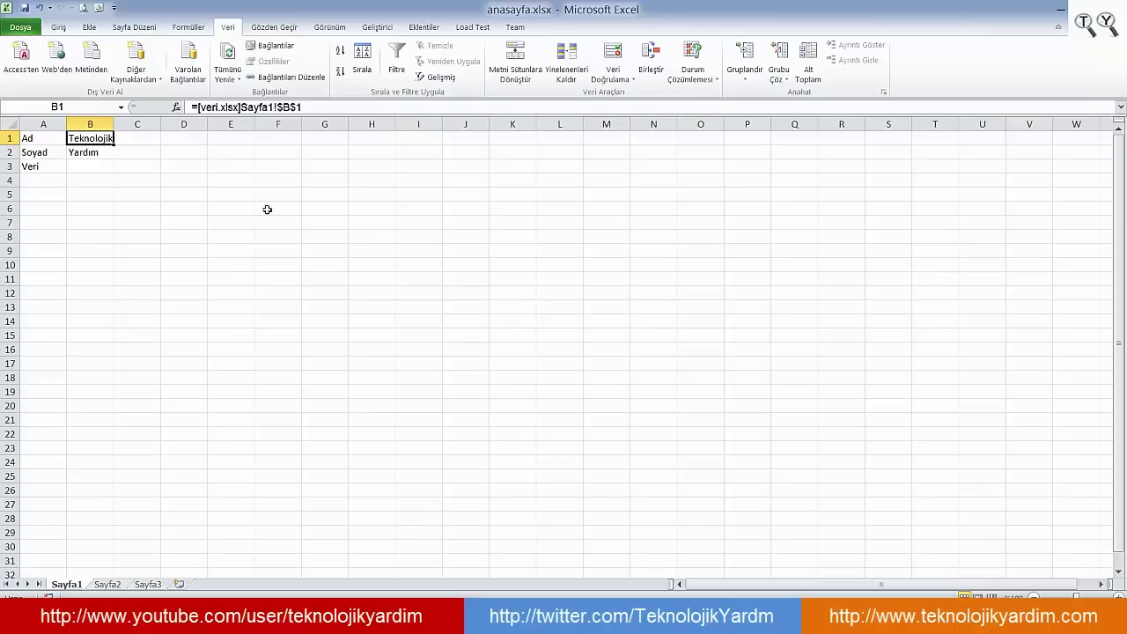
Remove the $ signs so B1 reads =[veri.xlsx]Sayfa1!B1.
{"action": "left_click", "coordinate": [283, 106]}
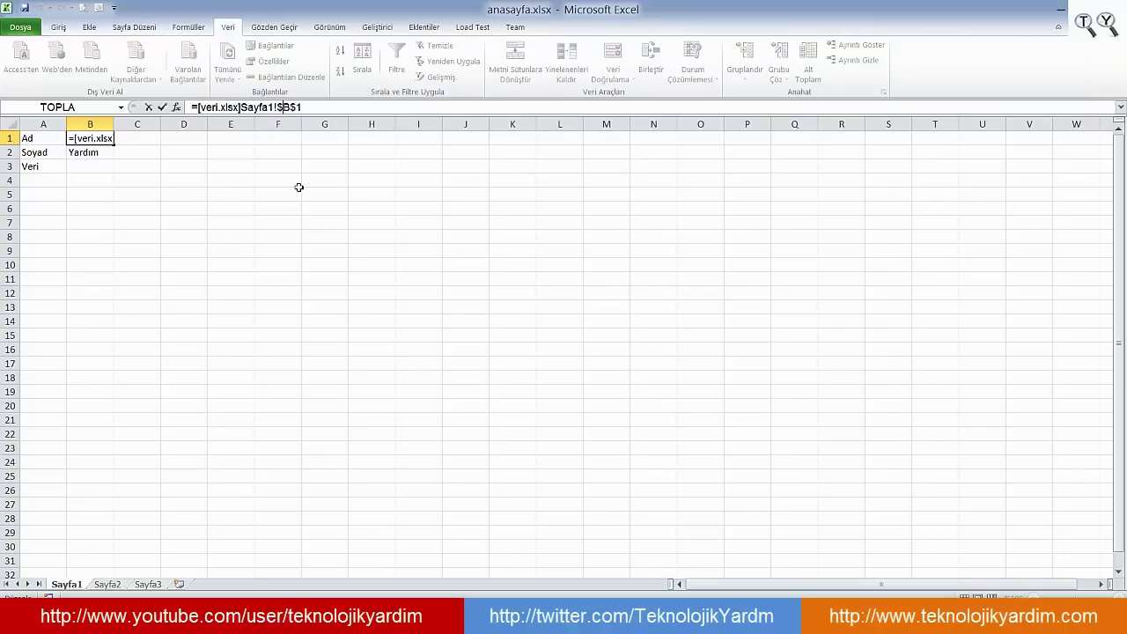
{"action": "key", "text": "BackSpace"}
{"action": "key", "text": "BackSpace"}
{"action": "key", "text": "Return"}
{"action": "key", "text": "Up"}
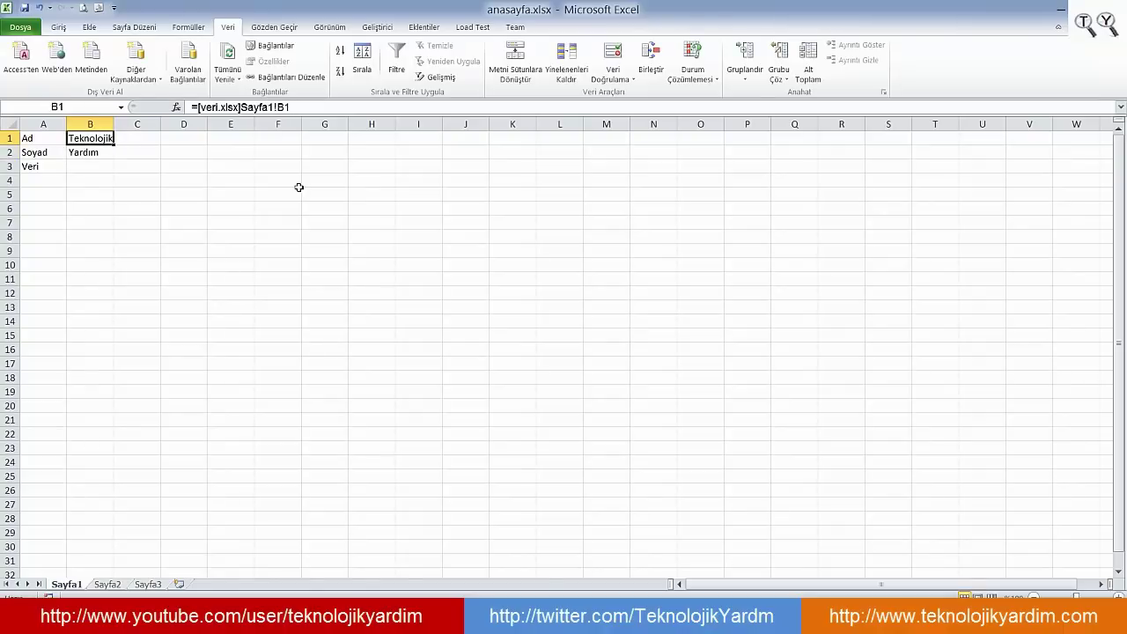
{"action": "key", "text": "Down"}
{"action": "key", "text": "Up"}
{"action": "key", "text": "Down"}
{"action": "key", "text": "Up"}
Drag B1's link down and delete the old formula in B2.
{"action": "mouse_move", "coordinate": [114, 145]}
{"action": "left_mouse_down"}
{"action": "mouse_move", "coordinate": [117, 166]}
{"action": "mouse_move", "coordinate": [115, 144]}
{"action": "left_mouse_up"}
{"action": "left_click", "coordinate": [101, 150]}
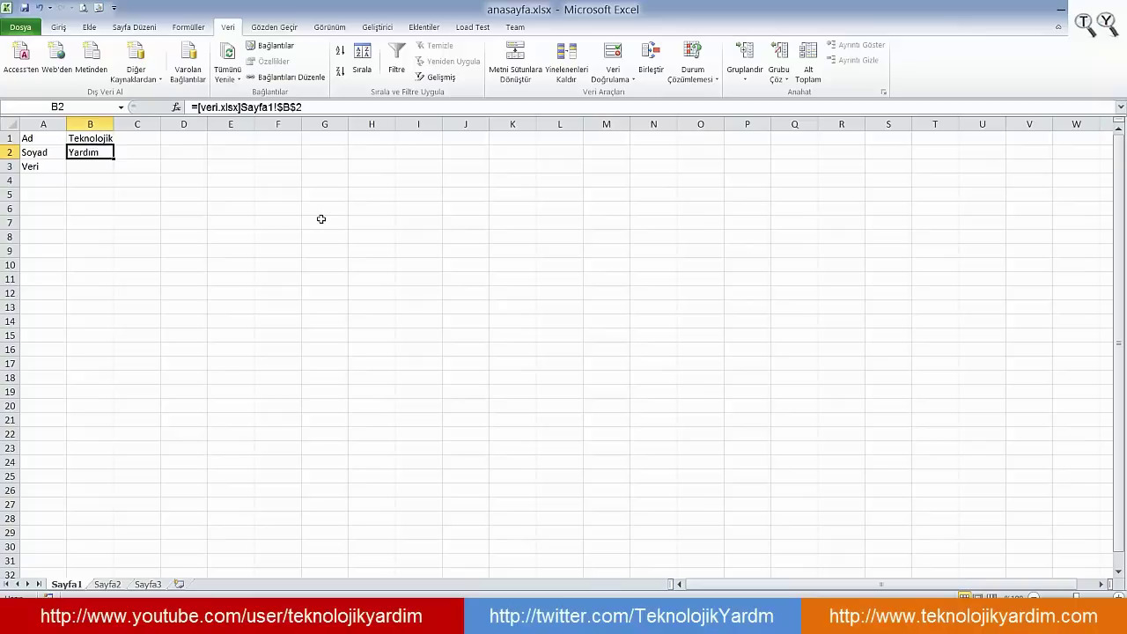
{"action": "key", "text": "Delete"}
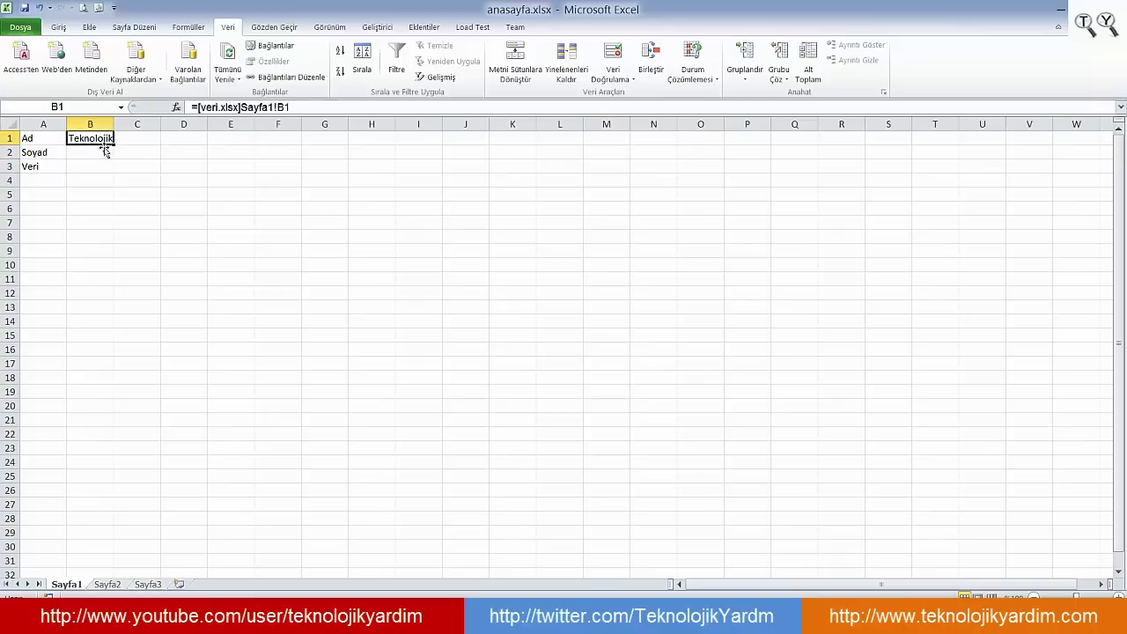
{"action": "left_click", "coordinate": [100, 139]}
Fill B1's relative link down to B3, checking B2 shows Yardım and B3 Yotube.
{"action": "left_click_drag", "start_coordinate": [114, 142], "coordinate": [124, 179]}
{"action": "left_click", "coordinate": [130, 238]}
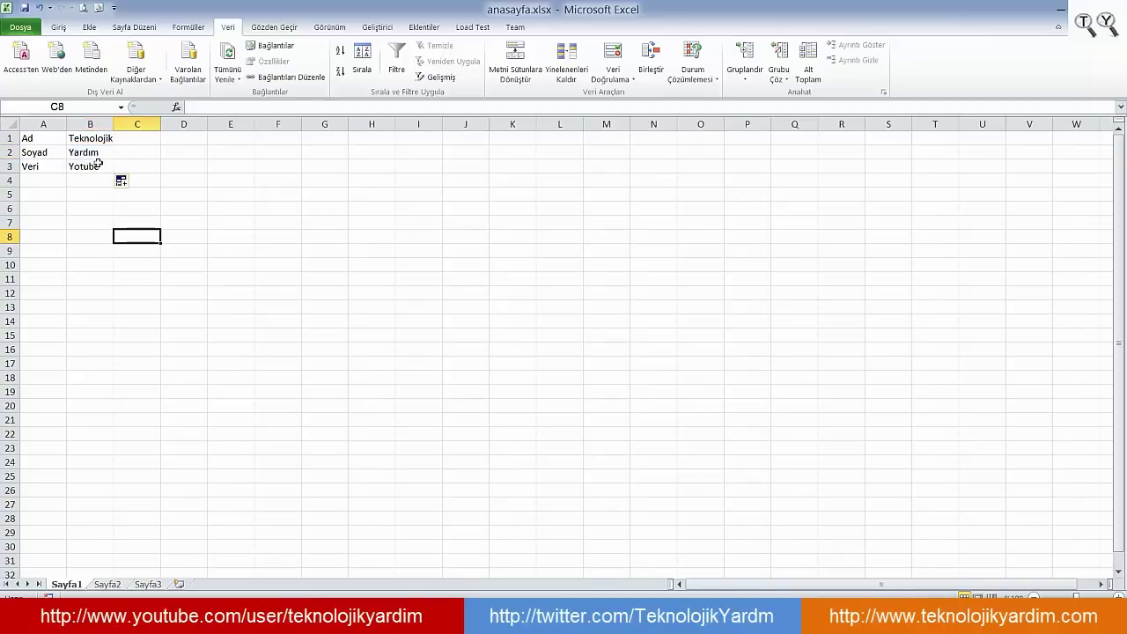
{"action": "left_click", "coordinate": [101, 156]}
{"action": "left_click", "coordinate": [100, 165]}
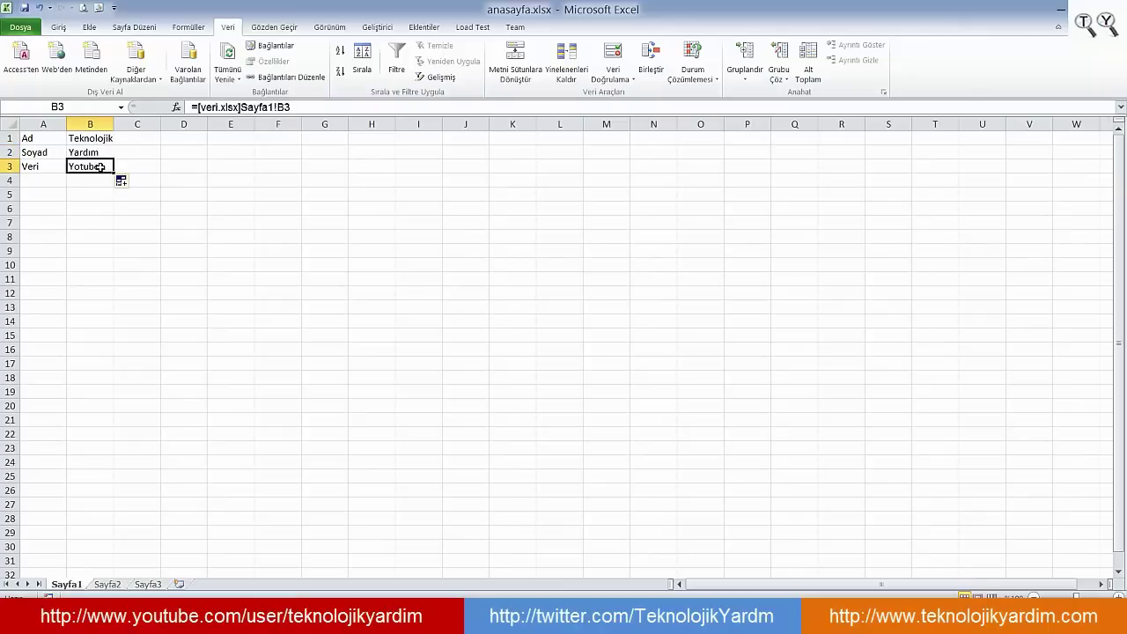
{"action": "left_click", "coordinate": [94, 155]}
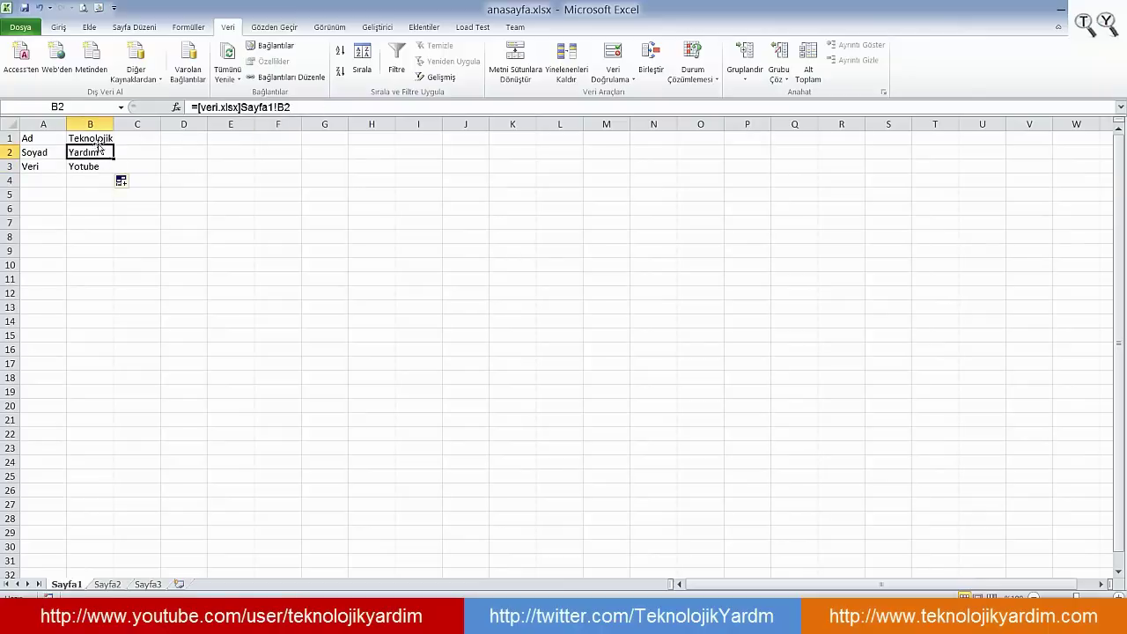
{"action": "left_click", "coordinate": [97, 139]}
{"action": "left_click", "coordinate": [128, 169]}
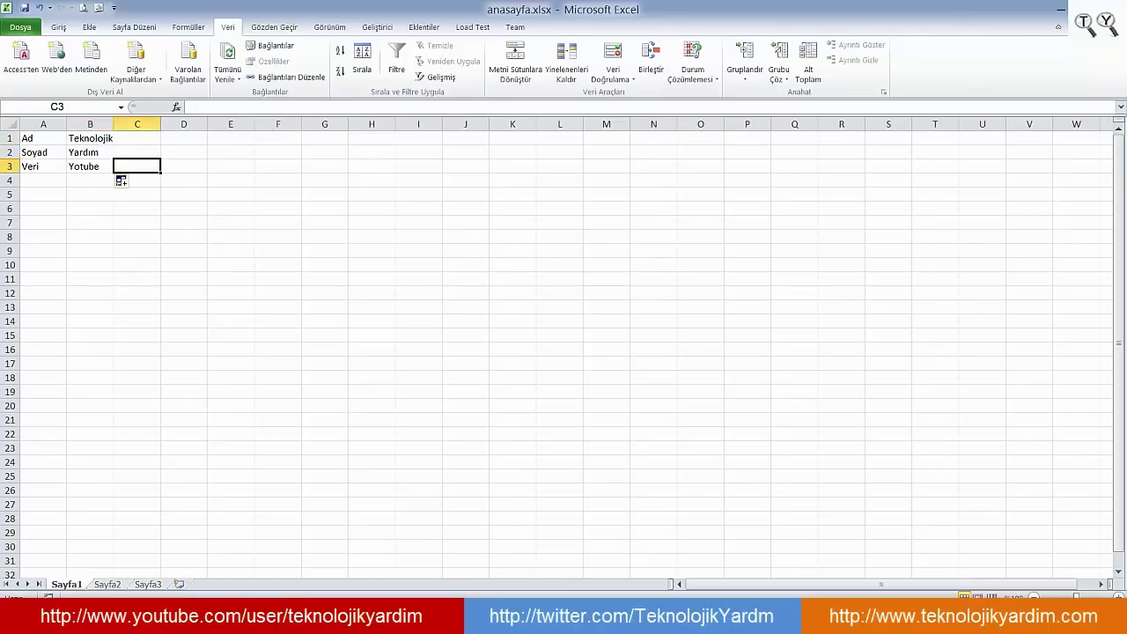
Save and close anasayfa.xlsx, then exit Excel to the desktop.
{"action": "left_click", "coordinate": [534, 548]}
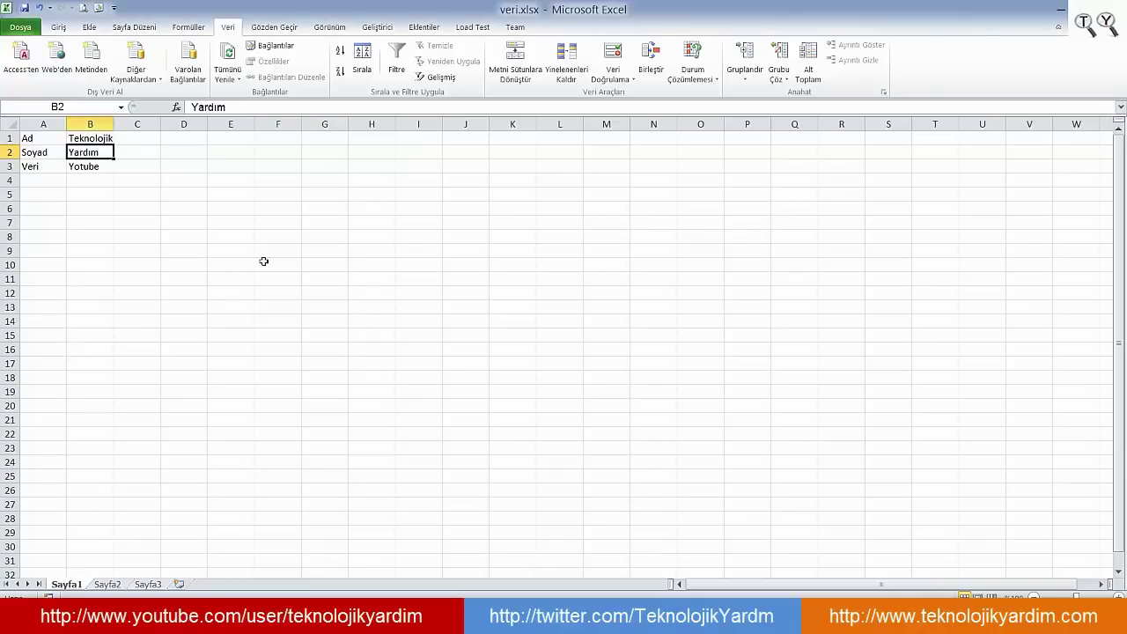
{"action": "left_click", "coordinate": [99, 179]}
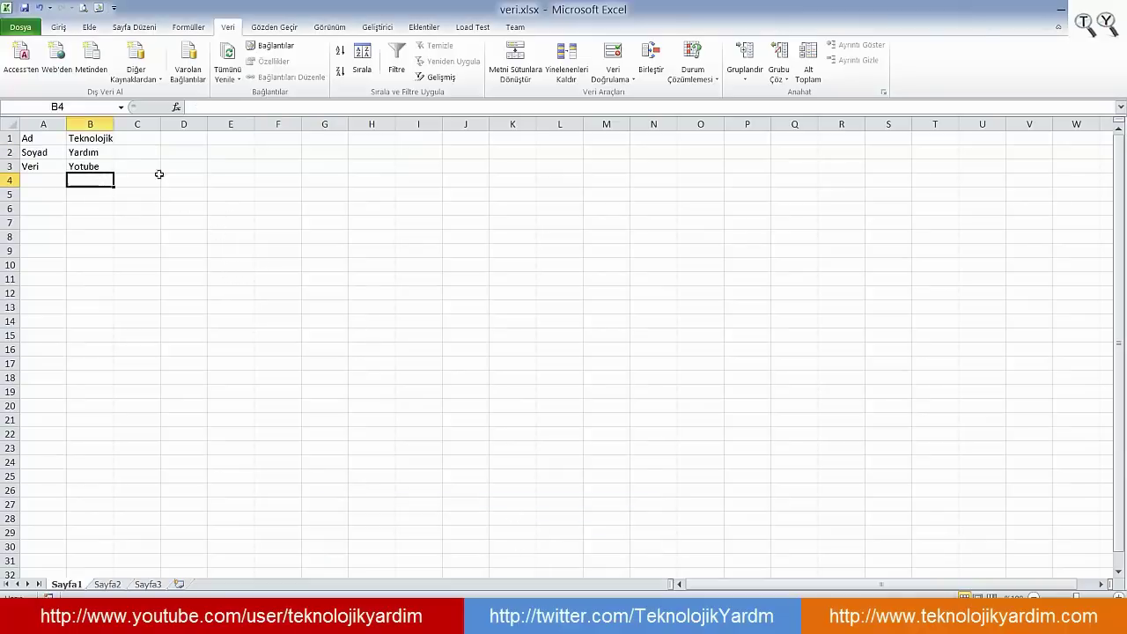
{"action": "key", "text": "ctrl+Tab"}
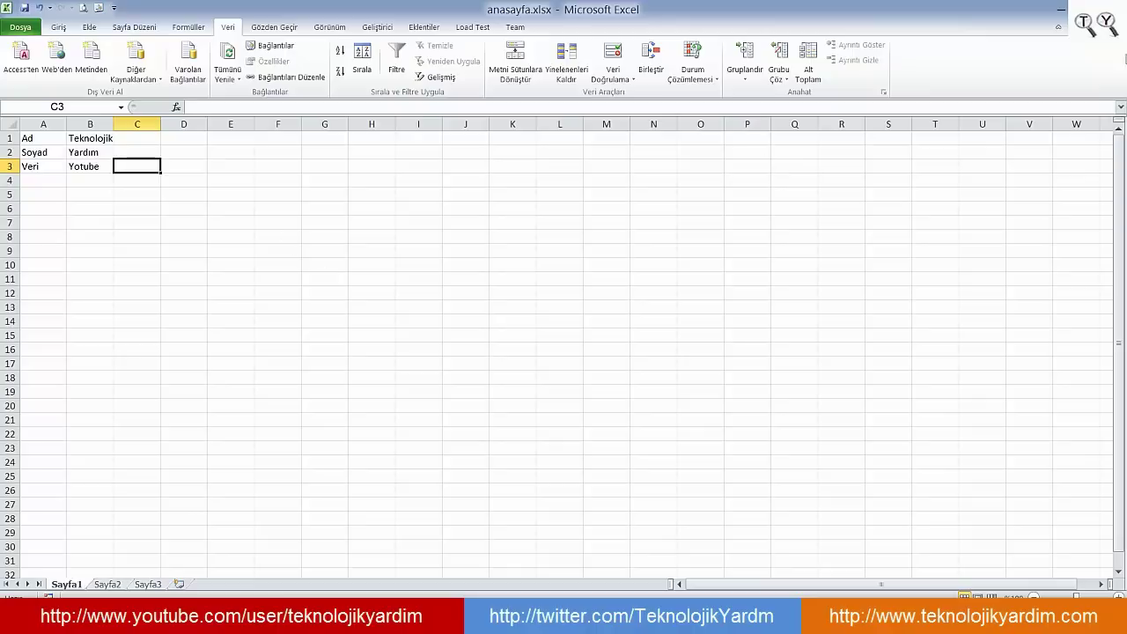
{"action": "left_click", "coordinate": [1115, 32]}
{"action": "left_click", "coordinate": [516, 330]}
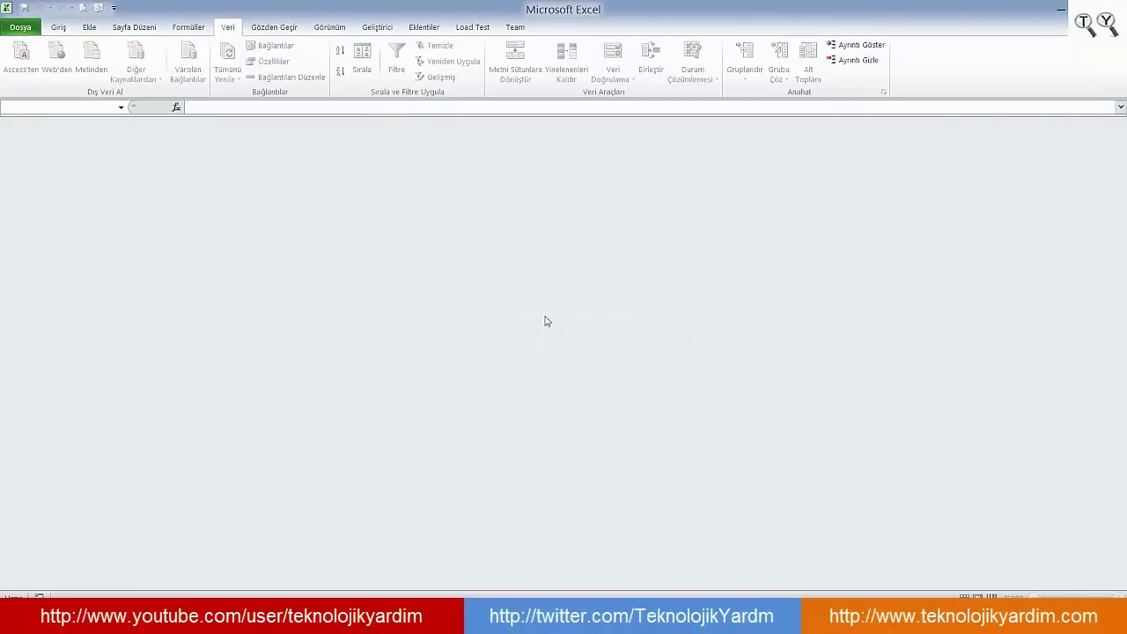
{"action": "left_click", "coordinate": [1060, 9]}
Open veri.xlsx and append 2 to B1:B3, making them Teknolojik2, Yardım2 and Yotube2.
{"action": "double_click", "coordinate": [27, 326]}
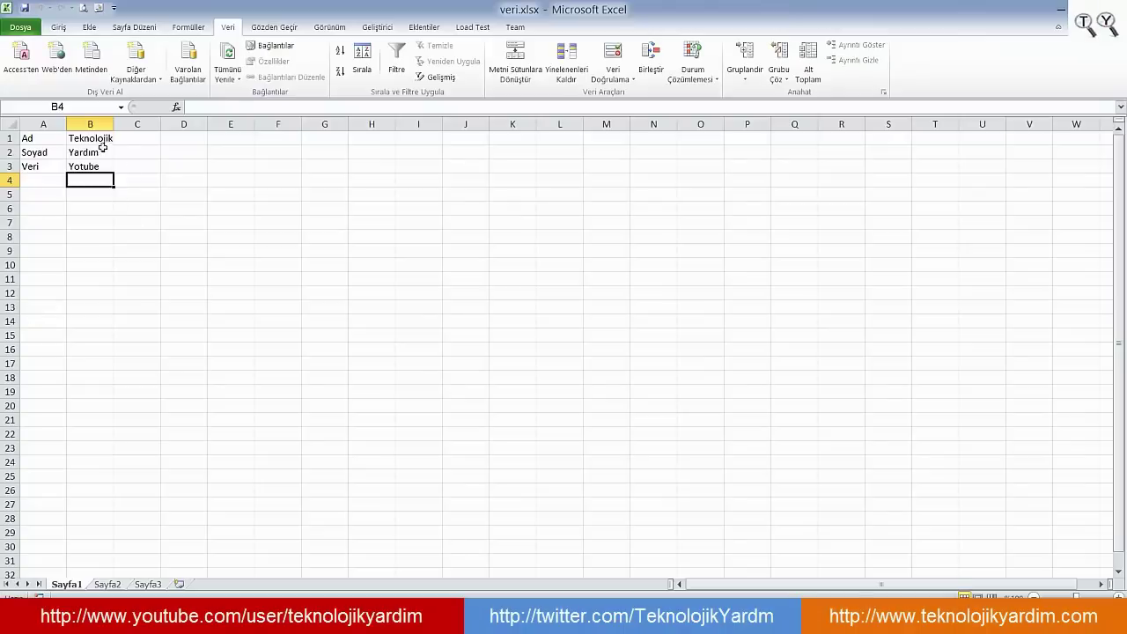
{"action": "left_click", "coordinate": [97, 141]}
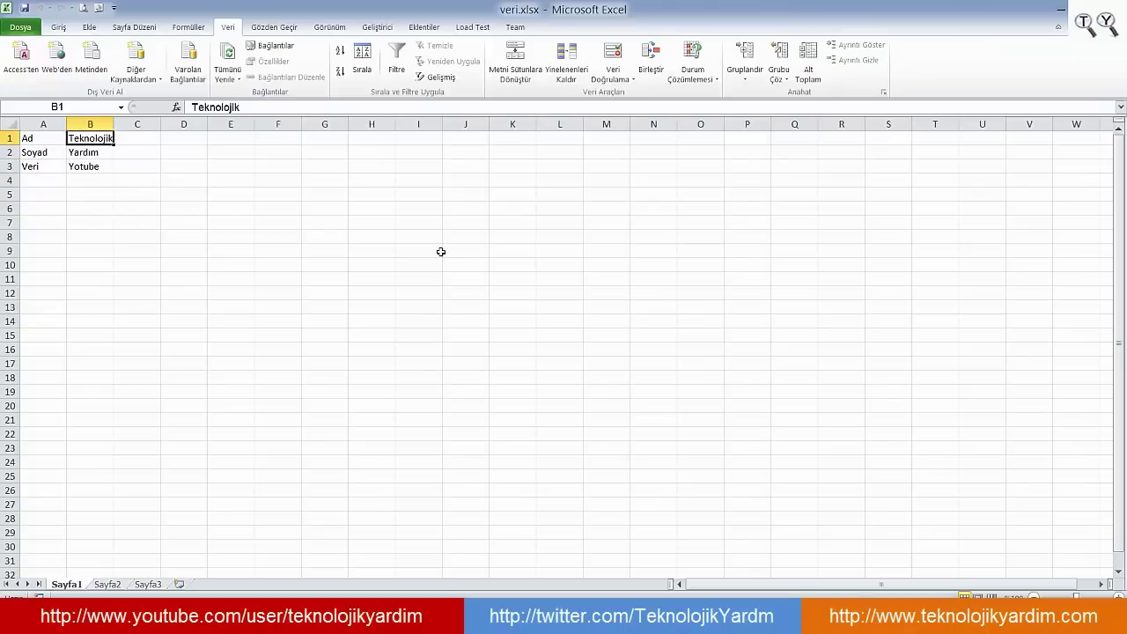
{"action": "key", "text": "F2"}
{"action": "type", "text": "2"}
{"action": "key", "text": "Return"}
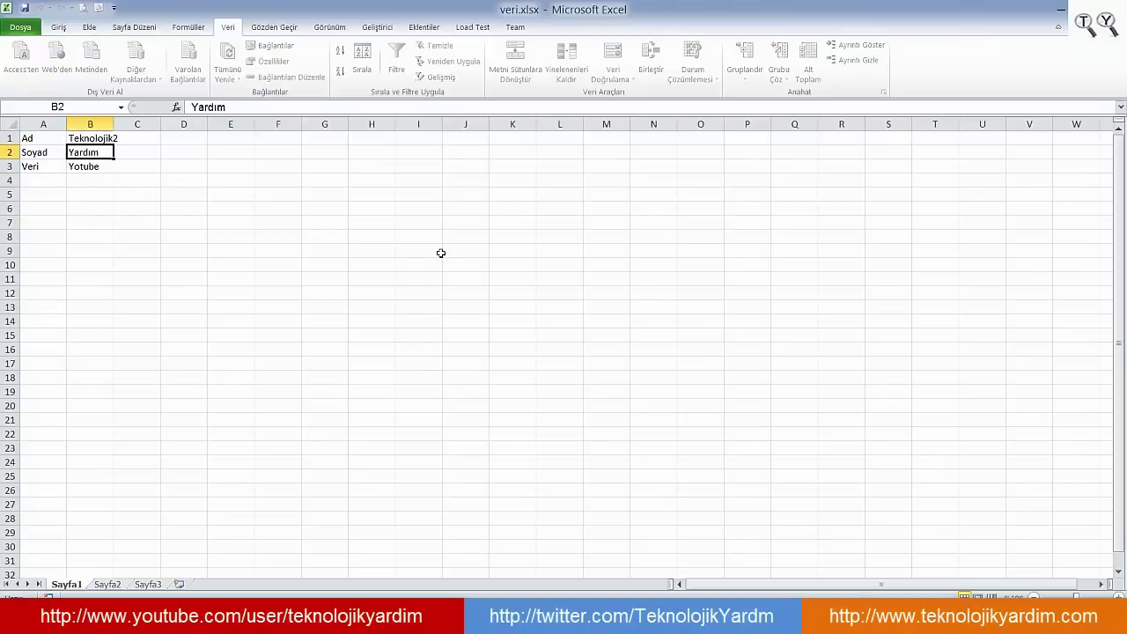
{"action": "key", "text": "F2"}
{"action": "type", "text": "2"}
{"action": "key", "text": "Return"}
{"action": "key", "text": "F2"}
{"action": "type", "text": "2"}
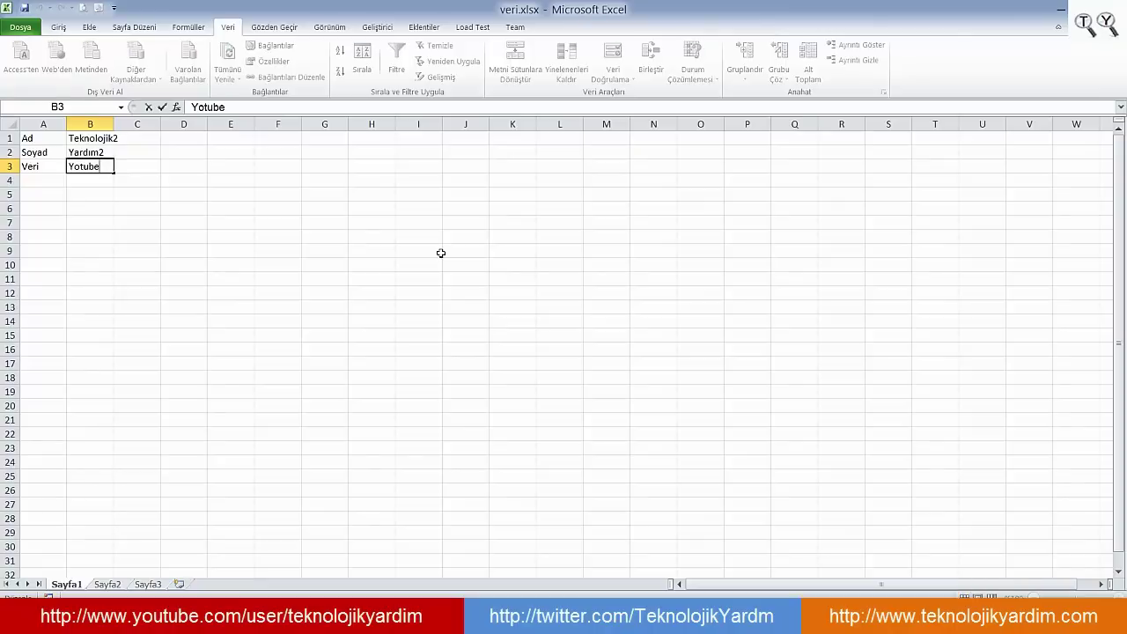
{"action": "key", "text": "Return"}
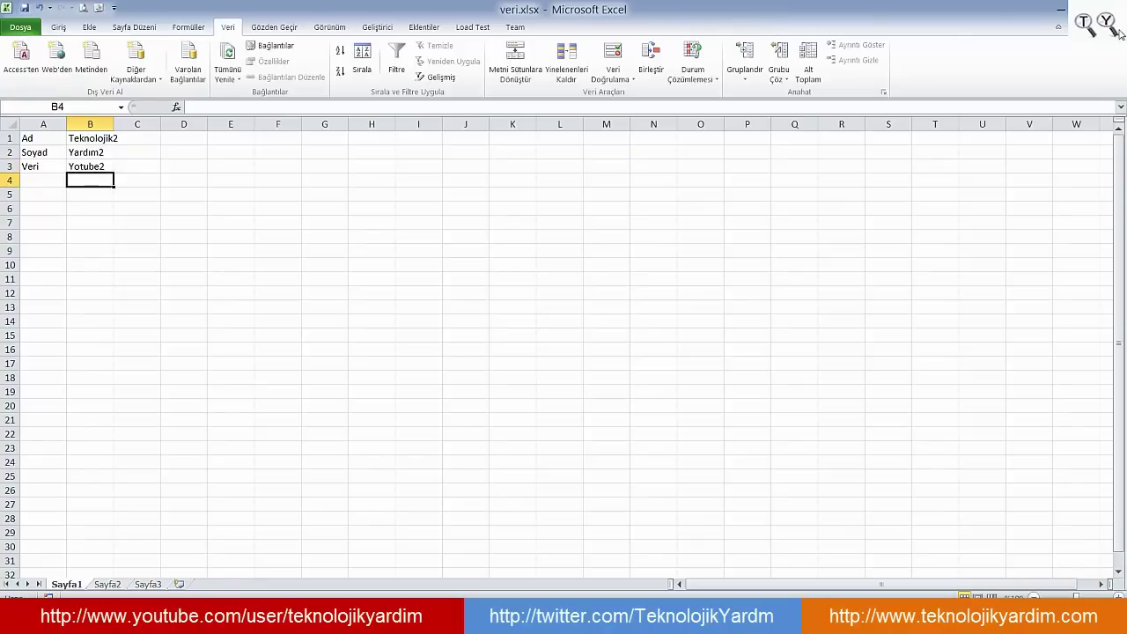
Close veri.xlsx, saving the changes with Kaydet, and exit Excel.
{"action": "left_click", "coordinate": [1119, 32]}
{"action": "left_click", "coordinate": [506, 324]}
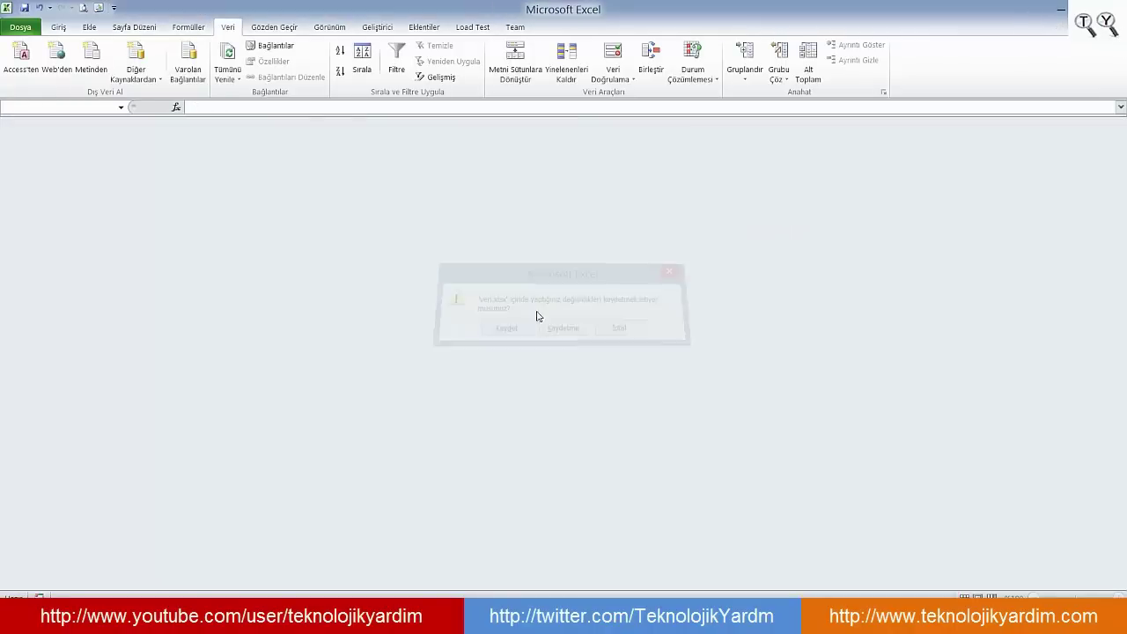
{"action": "left_click", "coordinate": [1062, 11]}
Open anasayfa.xlsx and enable its external content so B1:B3 refresh to Teknolojik2, Yardım2, Yotube2.
{"action": "left_click", "coordinate": [24, 251]}
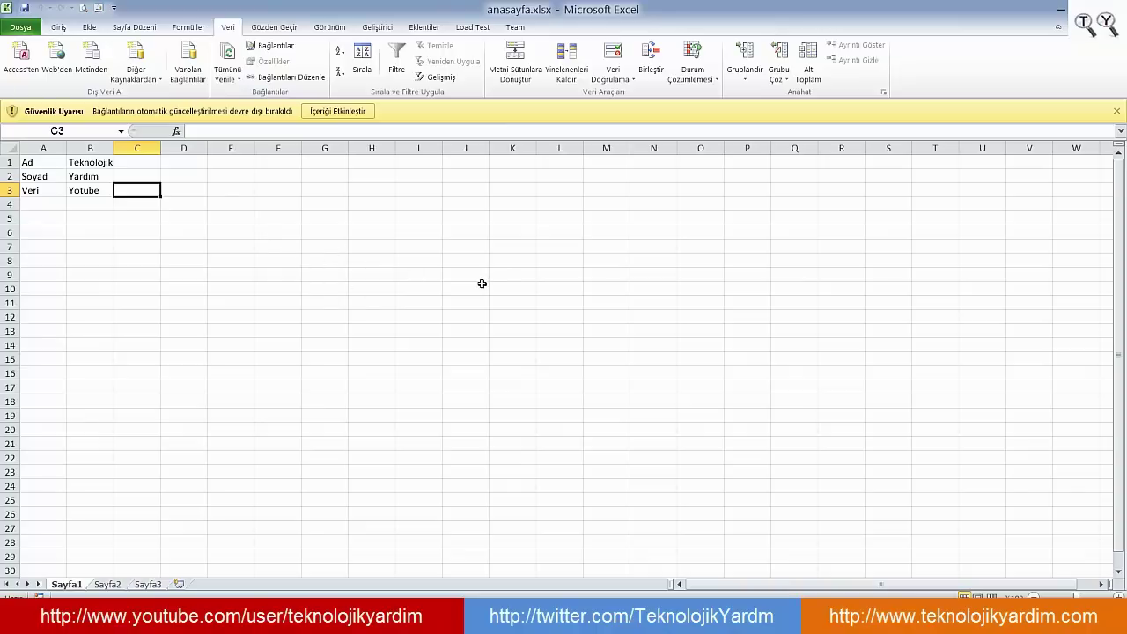
{"action": "left_click", "coordinate": [143, 173]}
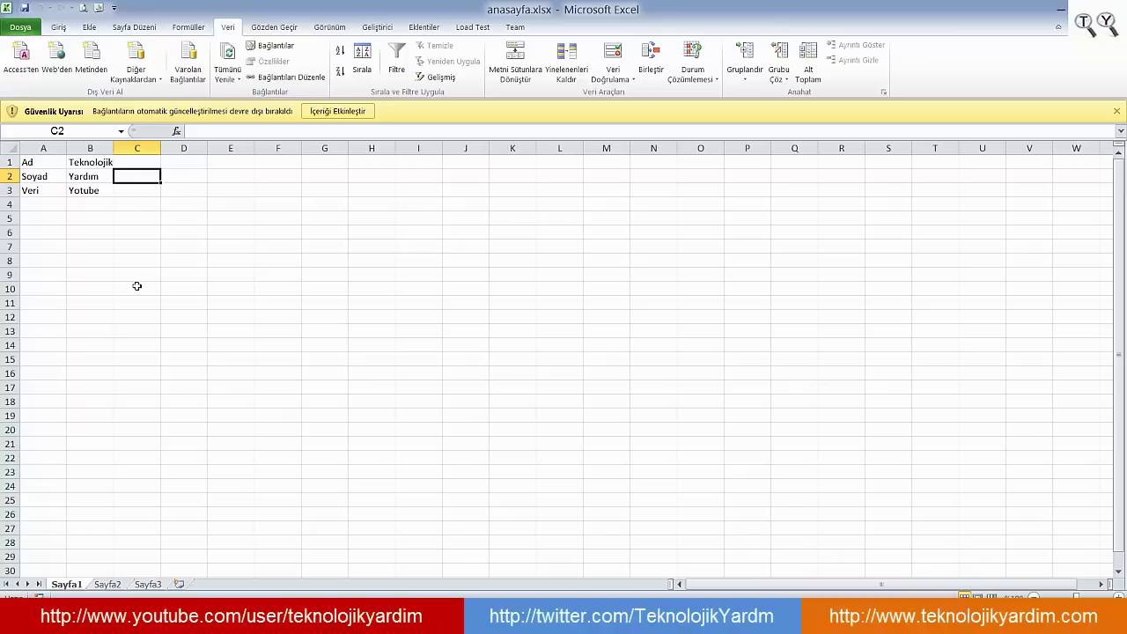
{"action": "left_click", "coordinate": [118, 164]}
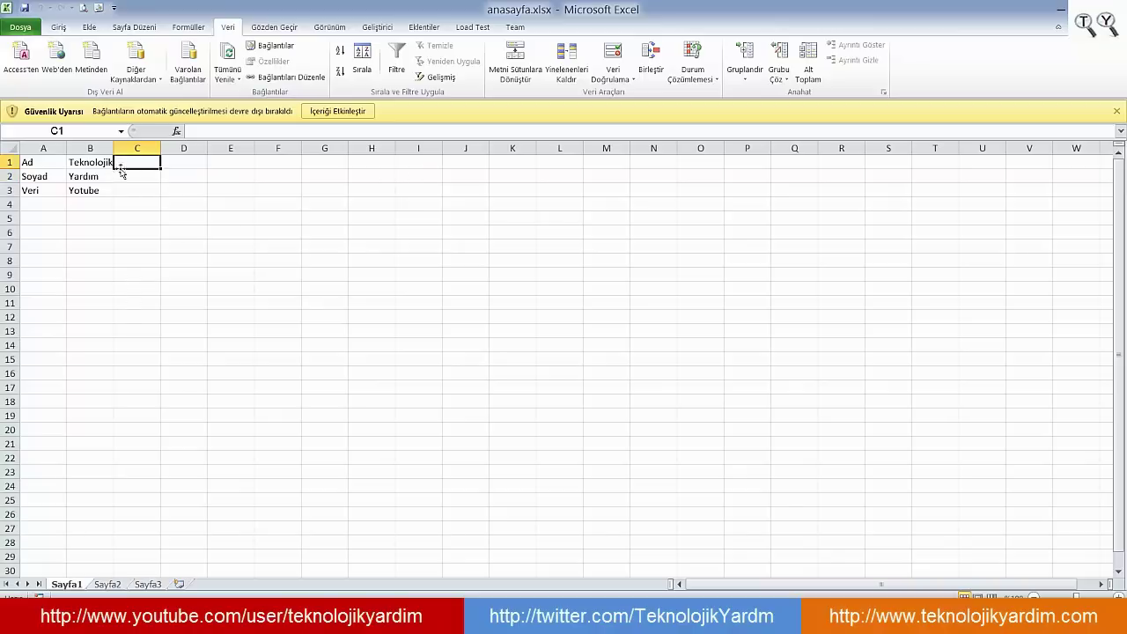
{"action": "left_click", "coordinate": [339, 114]}
{"action": "left_click", "coordinate": [245, 181]}
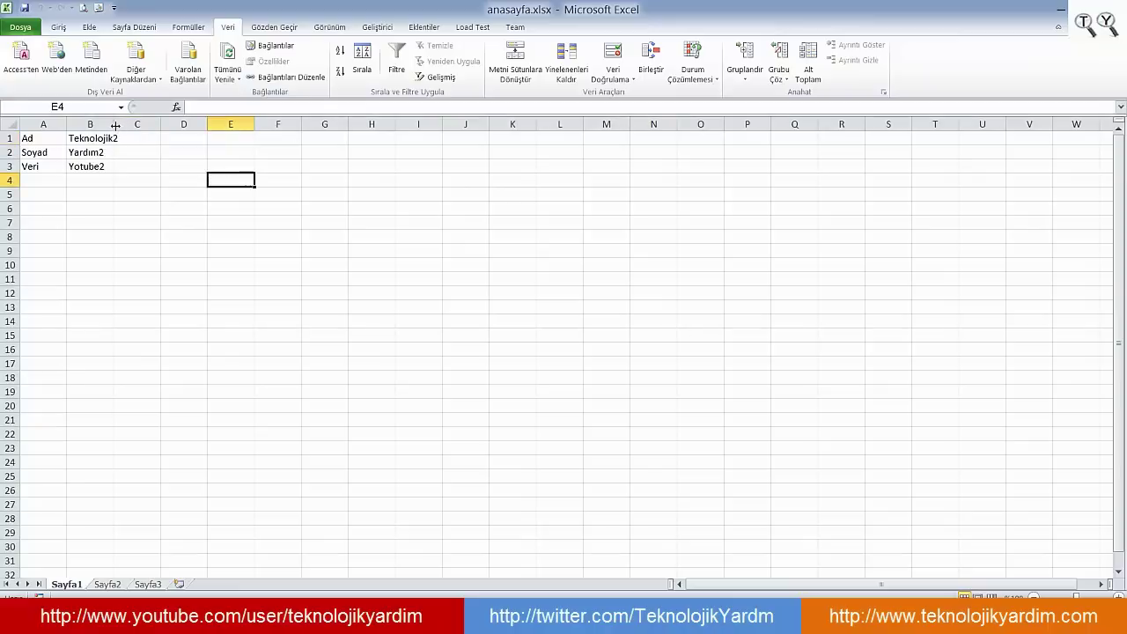
Autofit column B and inspect the veri.xlsx link formulas in B1, B2 and B3.
{"action": "double_click", "coordinate": [115, 126]}
{"action": "left_click", "coordinate": [108, 152]}
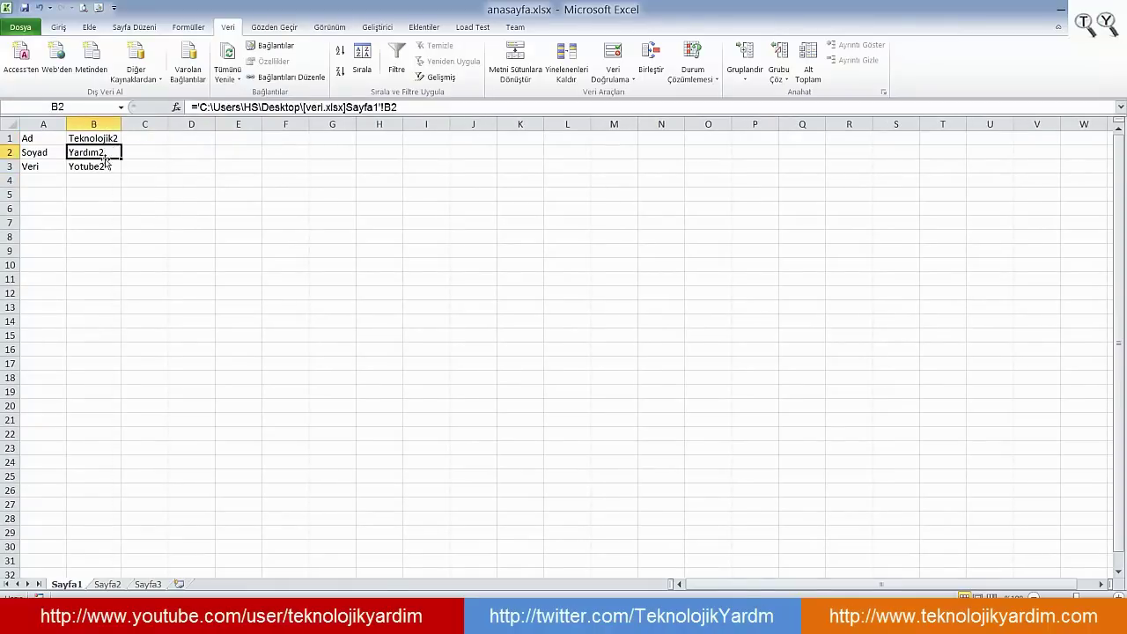
{"action": "left_click", "coordinate": [112, 168]}
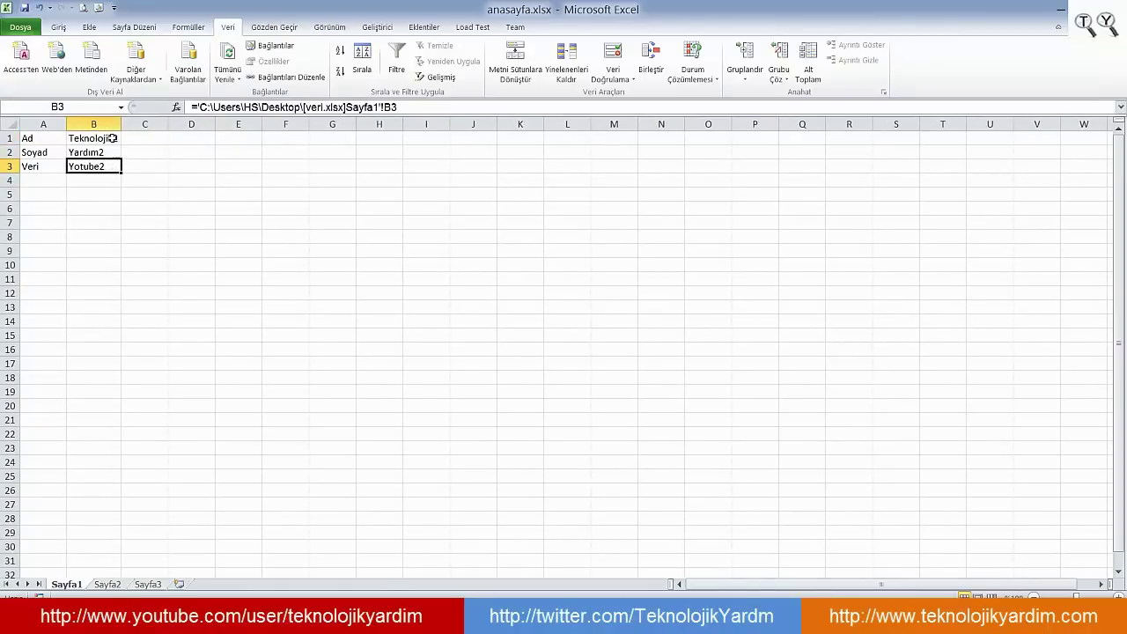
{"action": "left_click", "coordinate": [113, 139]}
{"action": "left_click", "coordinate": [109, 151]}
{"action": "left_click", "coordinate": [107, 168]}
{"action": "left_click", "coordinate": [149, 177]}
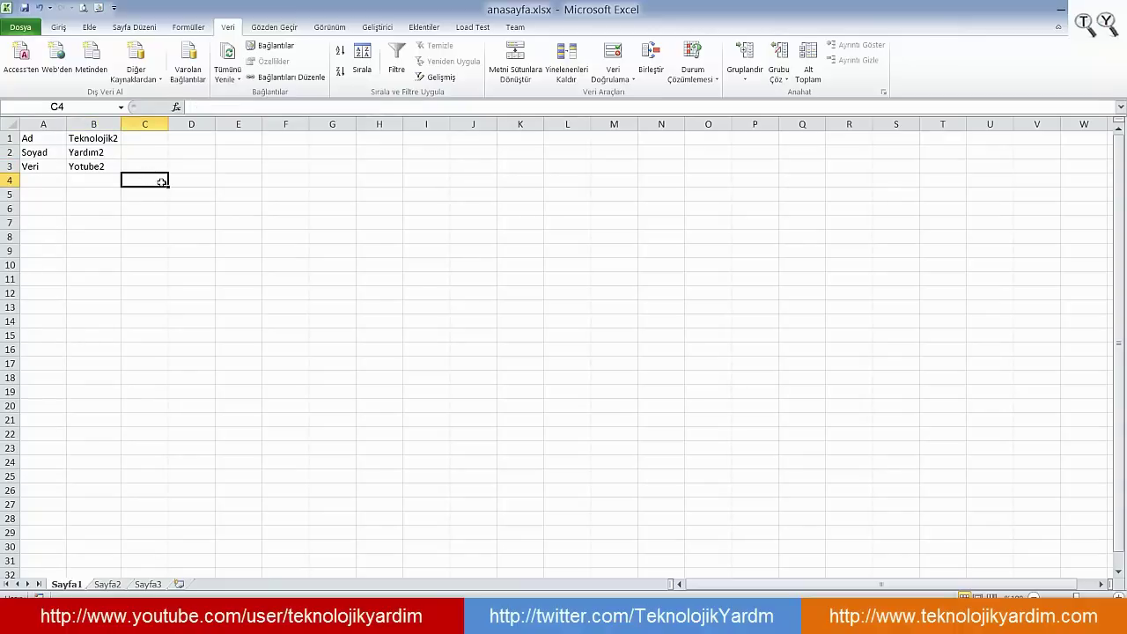
{"action": "left_click", "coordinate": [112, 140]}
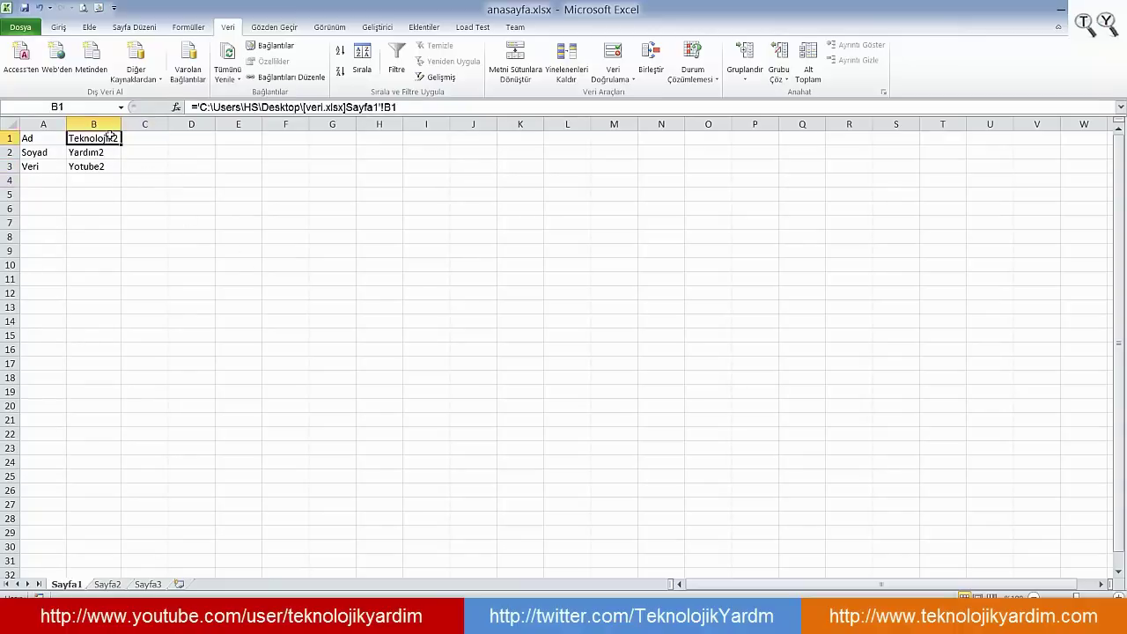
{"action": "left_click", "coordinate": [107, 154]}
{"action": "left_click", "coordinate": [109, 167]}
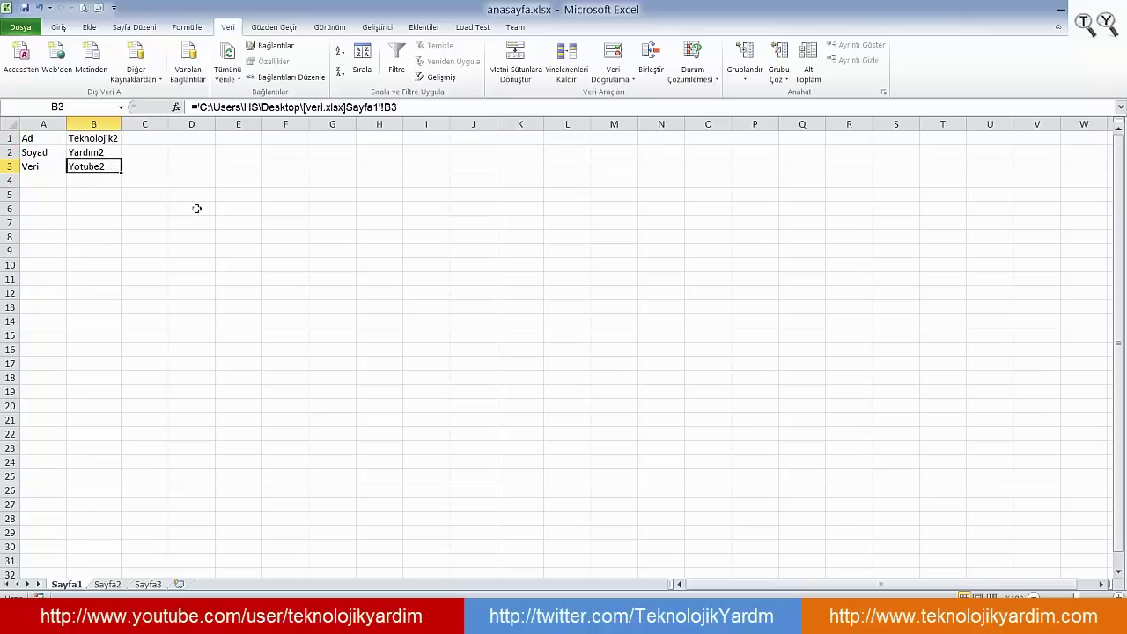
{"action": "left_click", "coordinate": [196, 209]}
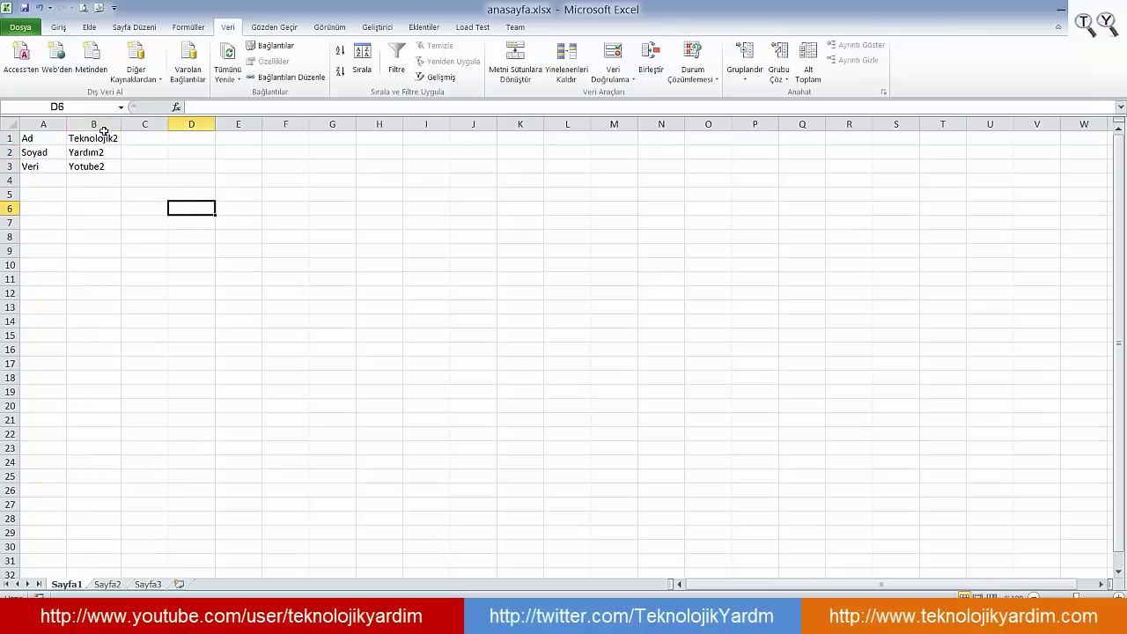
Copy B1:B3 and Paste Special them back onto B1 as Değerleri (values only).
{"action": "left_click_drag", "start_coordinate": [104, 134], "coordinate": [104, 164]}
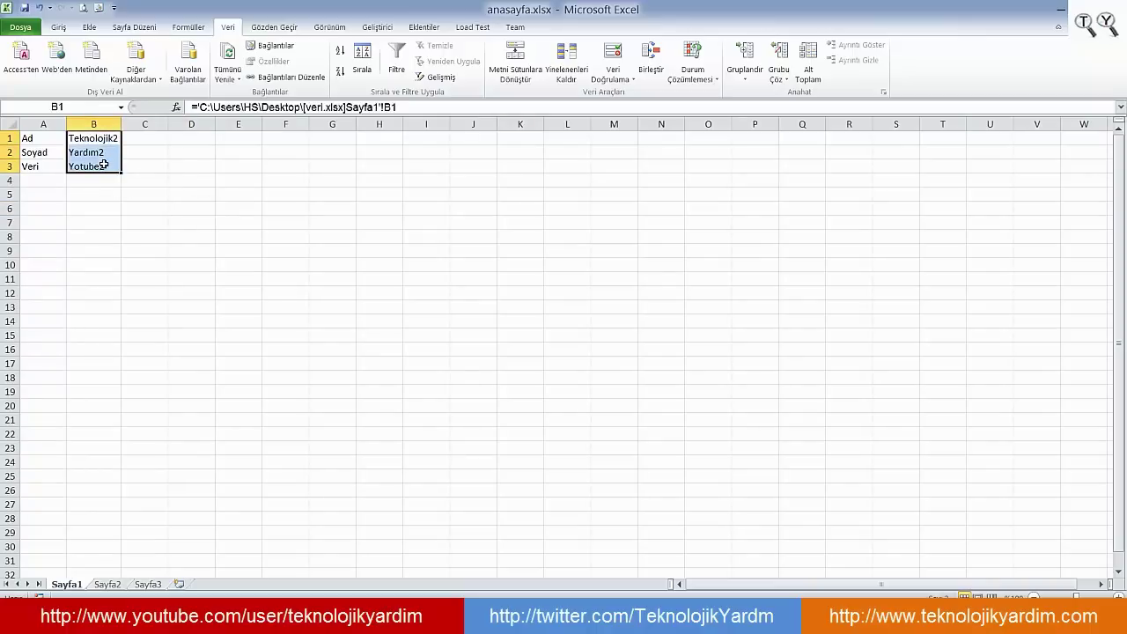
{"action": "right_click", "coordinate": [101, 138]}
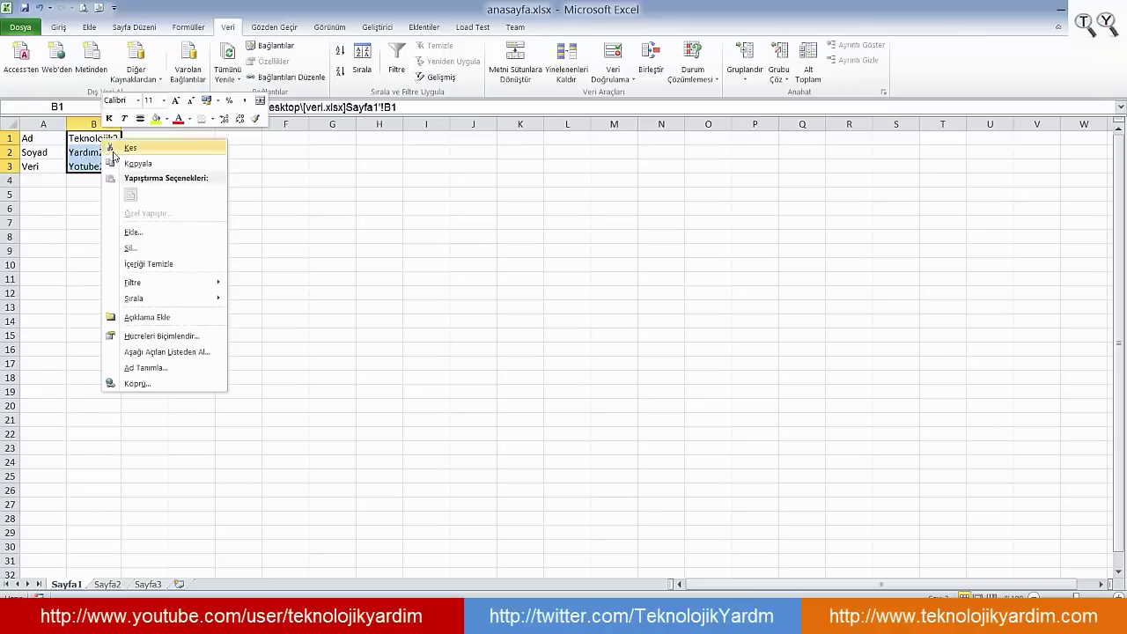
{"action": "left_click", "coordinate": [141, 161]}
{"action": "right_click", "coordinate": [107, 138]}
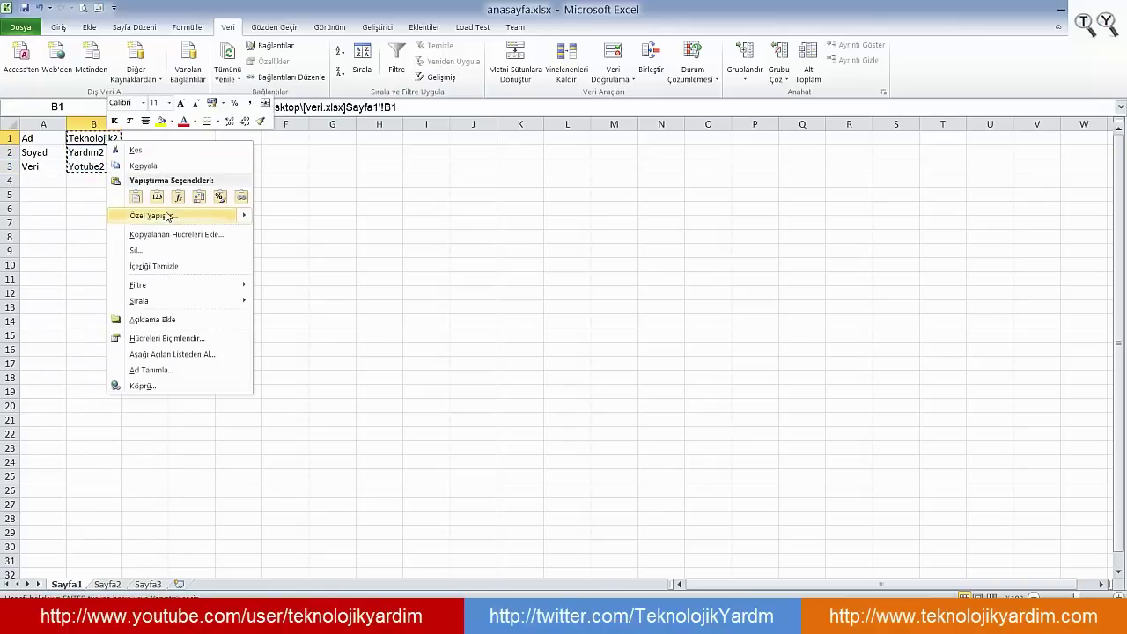
{"action": "left_click", "coordinate": [285, 321]}
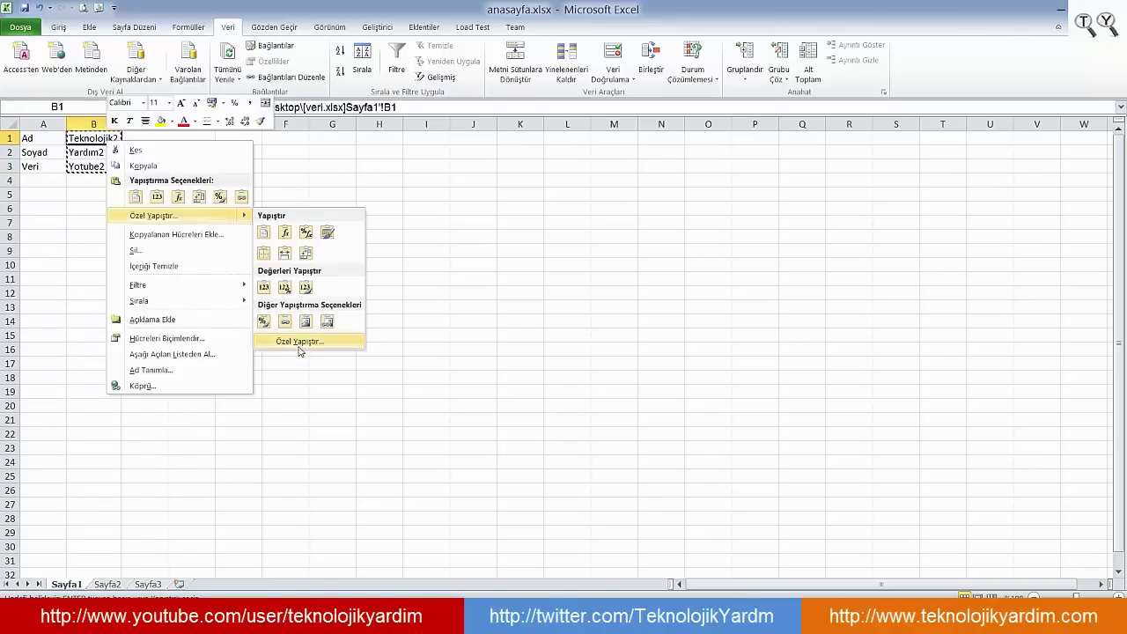
{"action": "left_click", "coordinate": [299, 341]}
{"action": "left_click", "coordinate": [181, 288]}
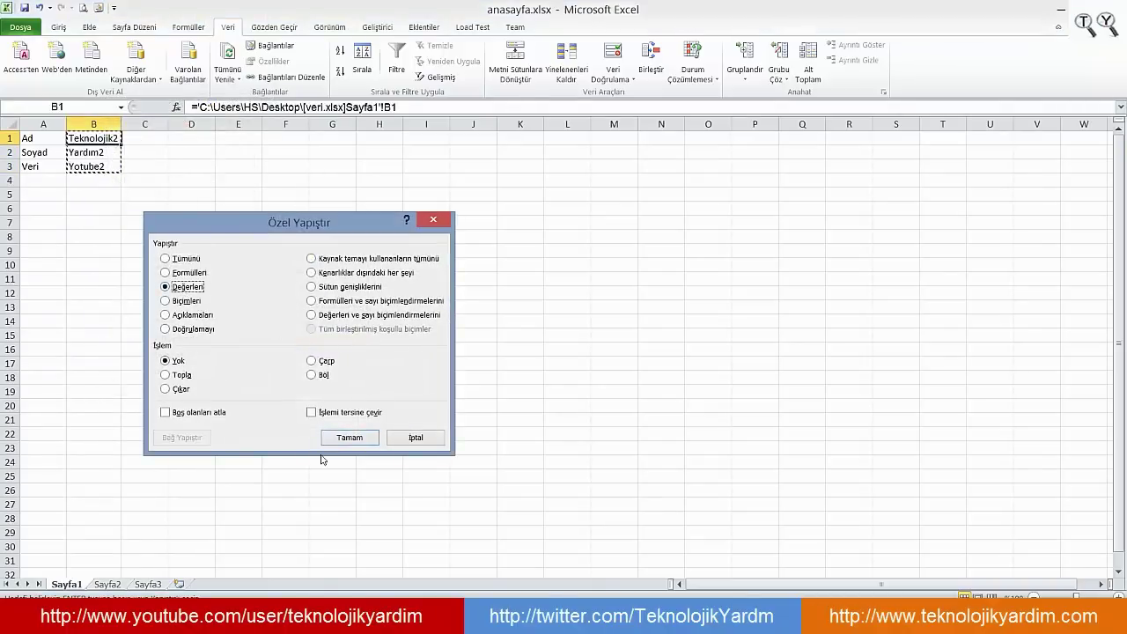
{"action": "left_click", "coordinate": [346, 438]}
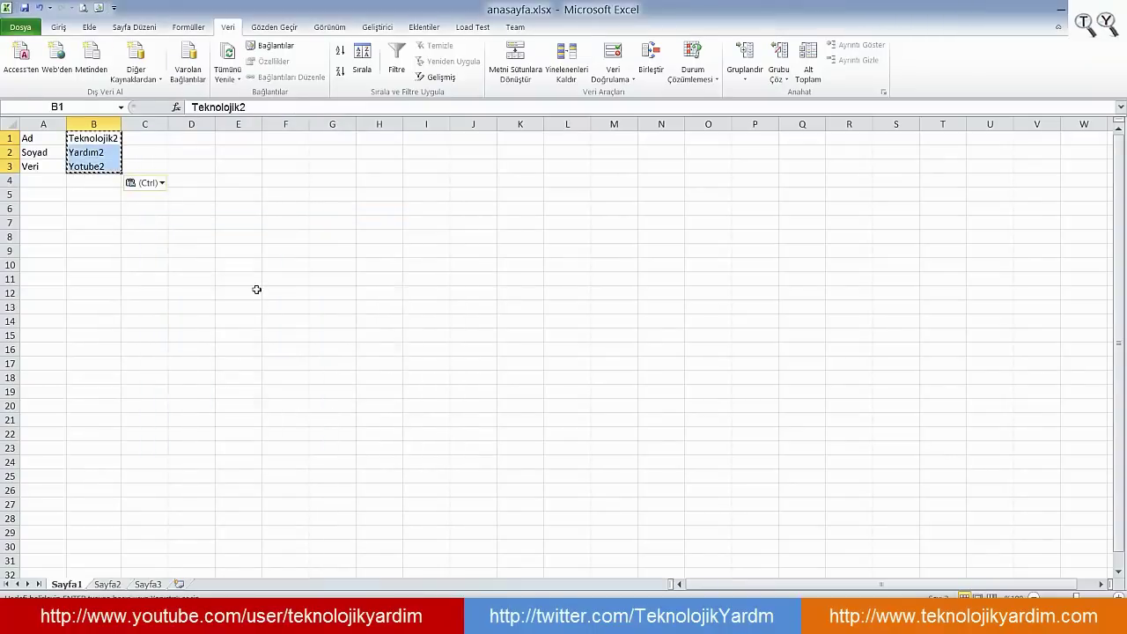
Check B1 and B2 for plain text, then undo the values paste.
{"action": "left_click", "coordinate": [101, 153]}
{"action": "left_click", "coordinate": [100, 139]}
{"action": "left_click", "coordinate": [101, 151]}
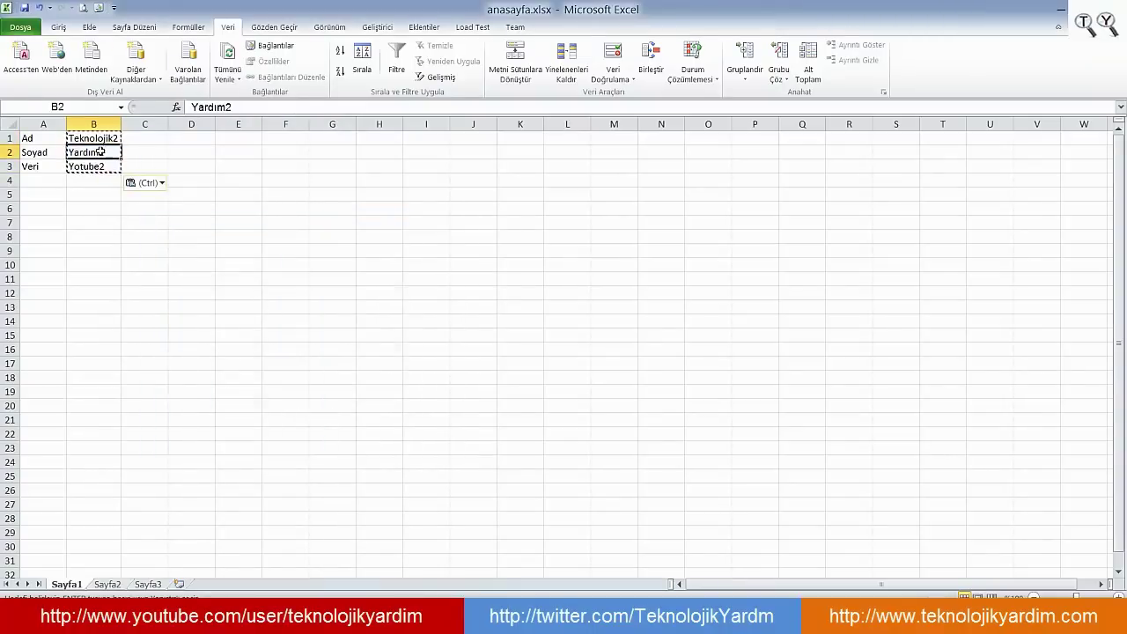
{"action": "left_click", "coordinate": [97, 180]}
{"action": "left_click_drag", "start_coordinate": [92, 250], "coordinate": [123, 250]}
{"action": "key", "text": "ctrl+z"}
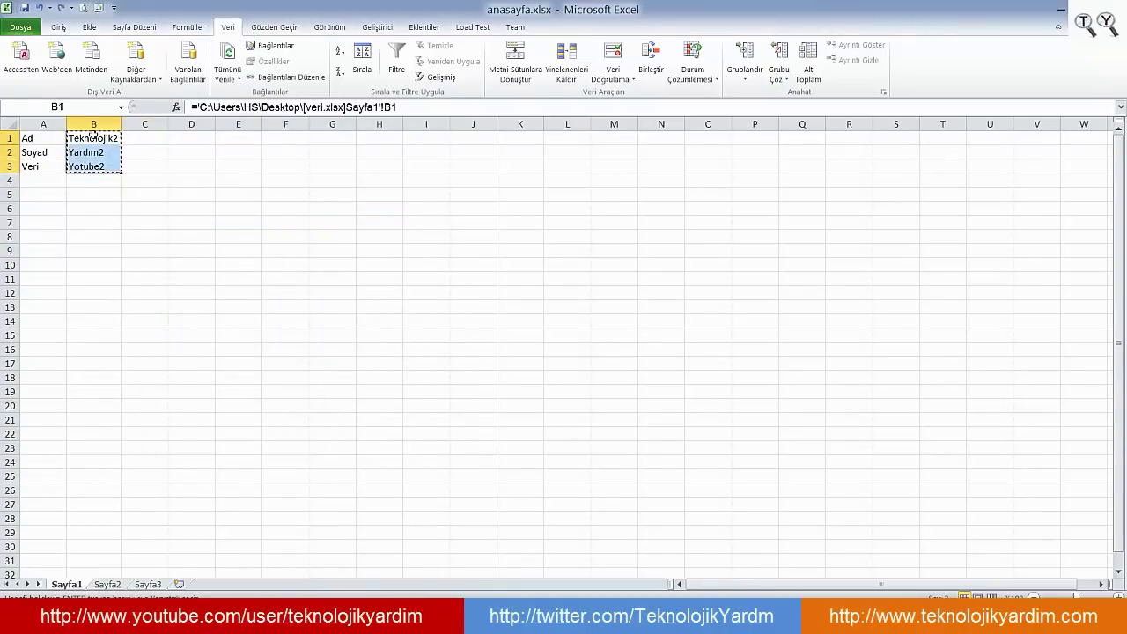
Re-paste the copied cells at B1 using the Values paste option, and check B1:B3.
{"action": "left_click", "coordinate": [93, 138]}
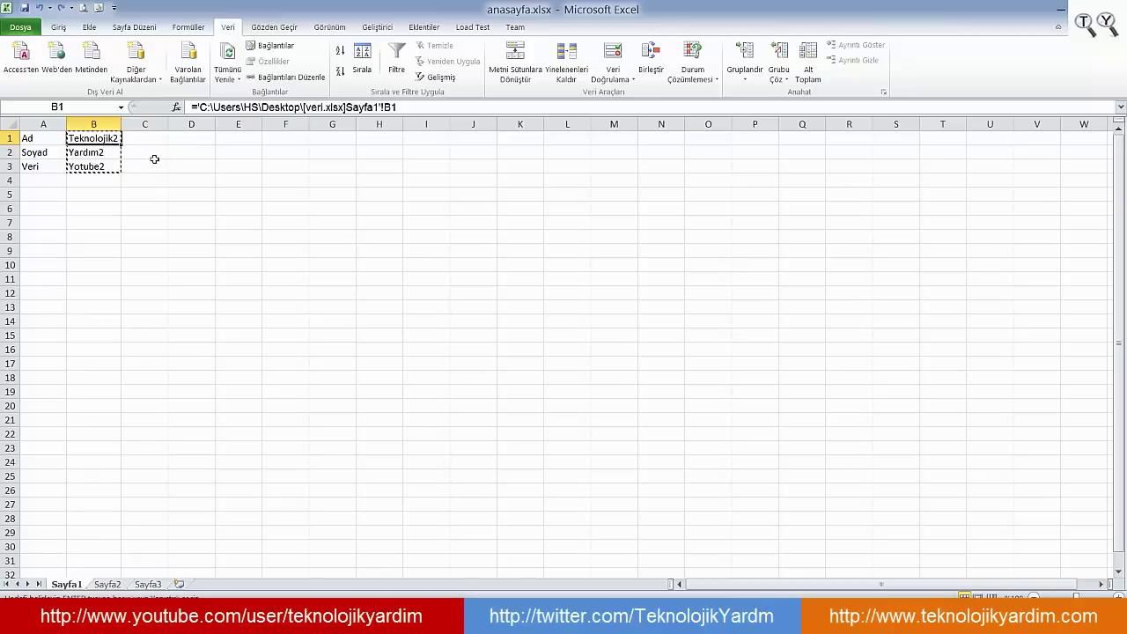
{"action": "key", "text": "ctrl+v"}
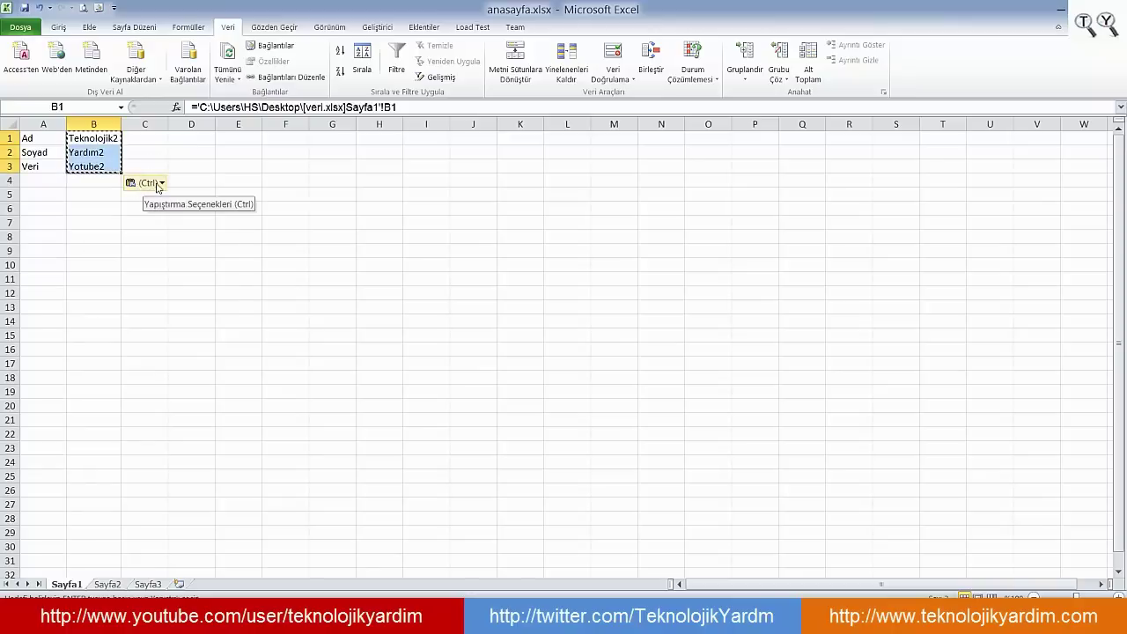
{"action": "left_click", "coordinate": [159, 186]}
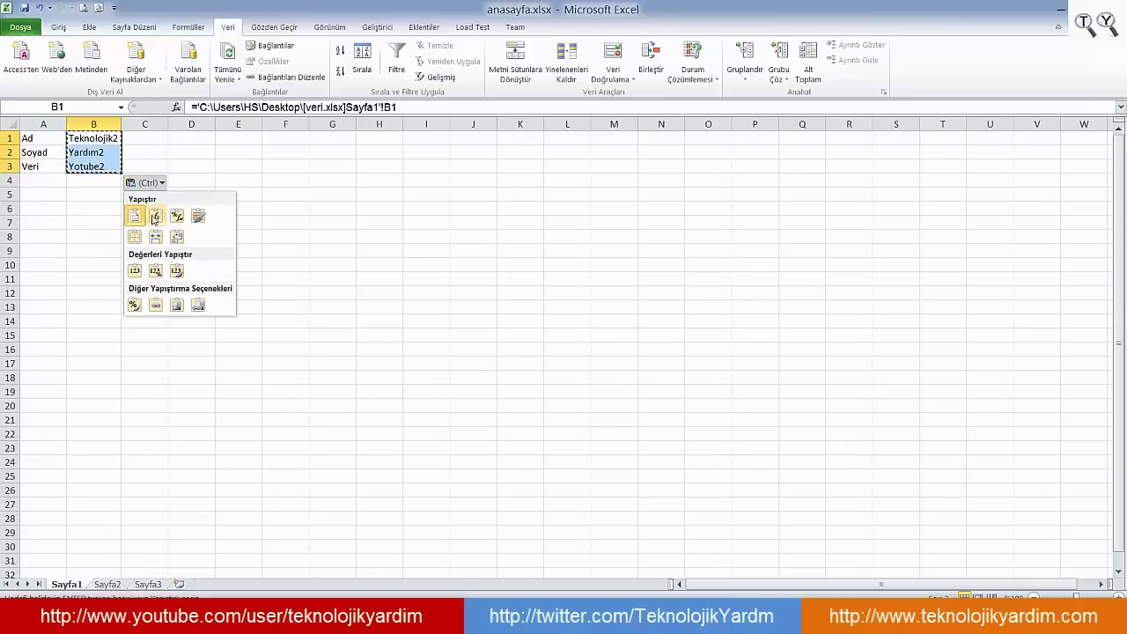
{"action": "left_click", "coordinate": [138, 269]}
{"action": "left_click", "coordinate": [99, 151]}
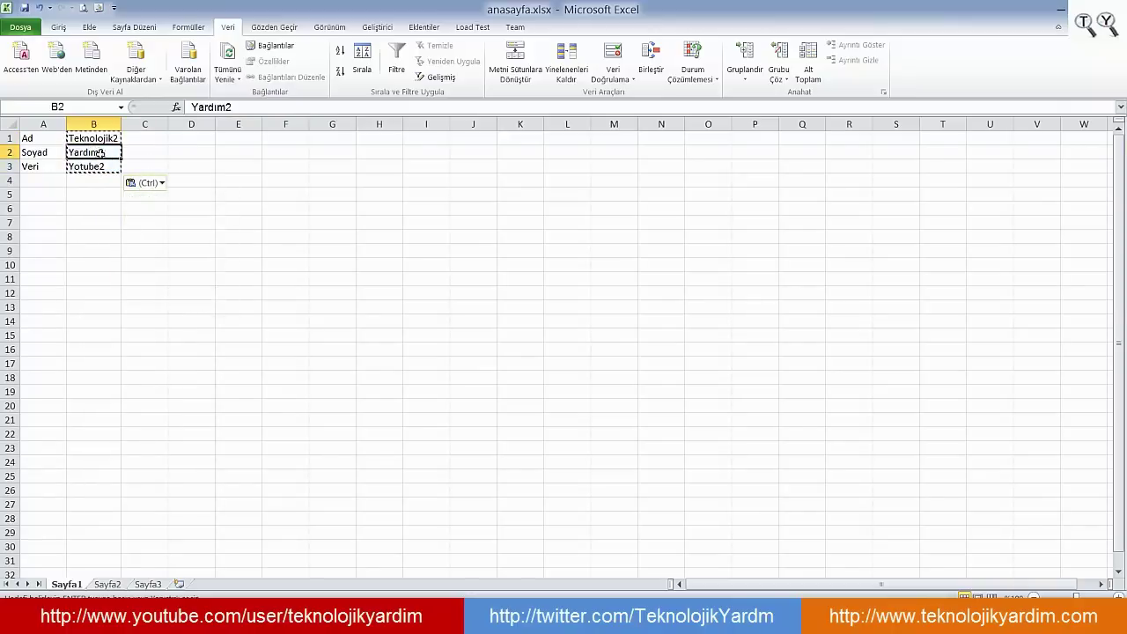
{"action": "left_click", "coordinate": [96, 138]}
{"action": "left_click", "coordinate": [104, 162]}
{"action": "left_click", "coordinate": [253, 168]}
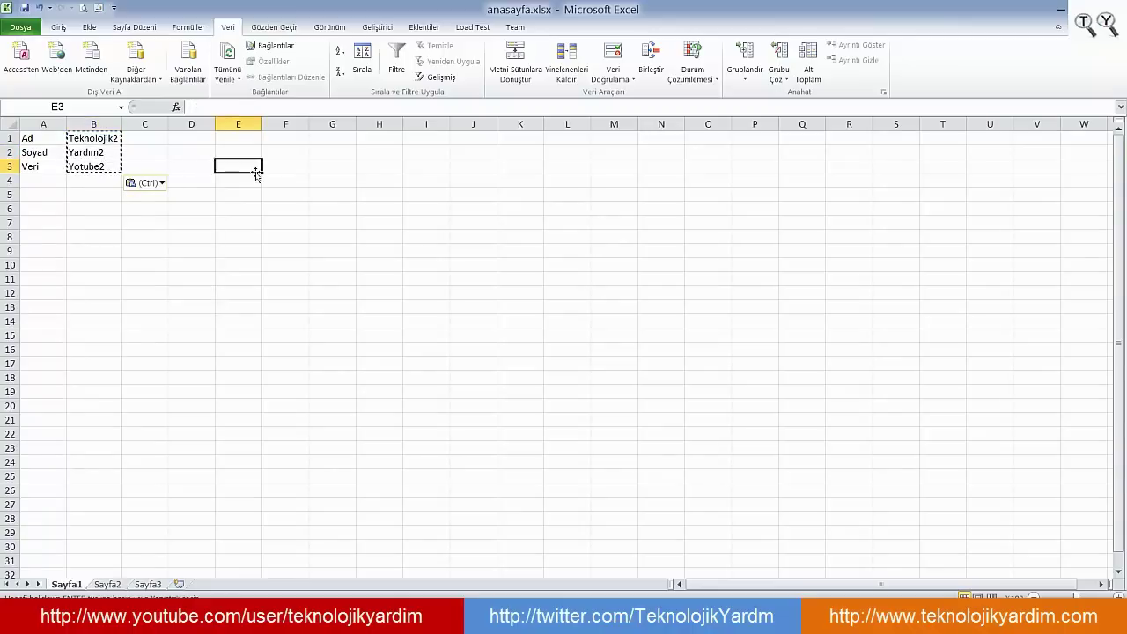
Undo the values paste to restore the veri.xlsx link formulas, then inspect B1 and B2.
{"action": "key", "text": "ctrl+z"}
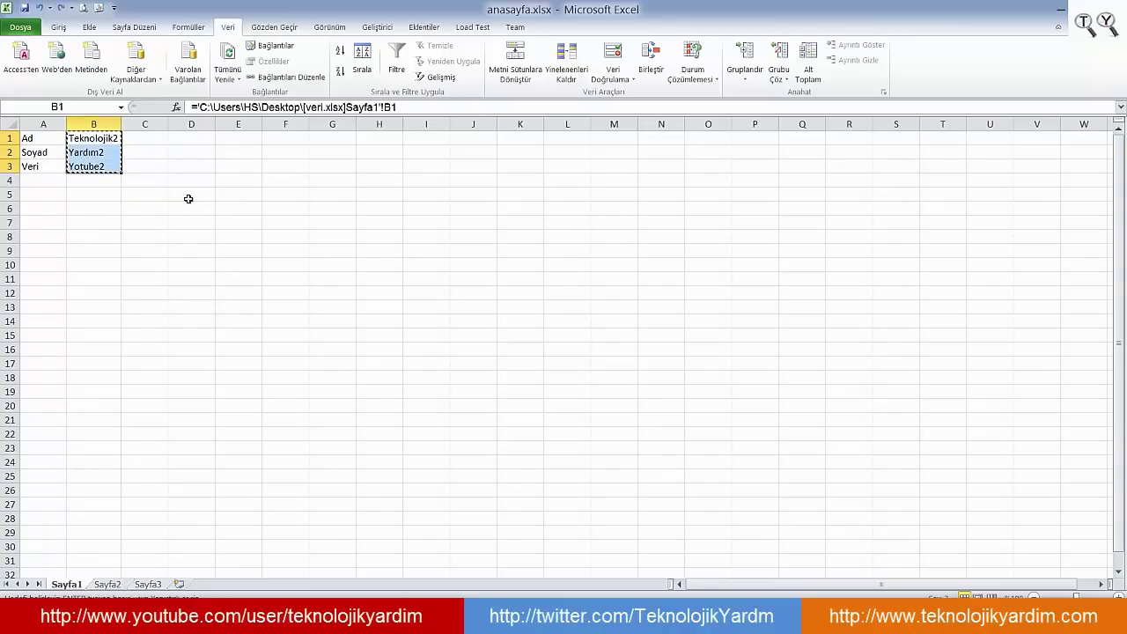
{"action": "left_click", "coordinate": [191, 181]}
{"action": "left_click", "coordinate": [107, 135]}
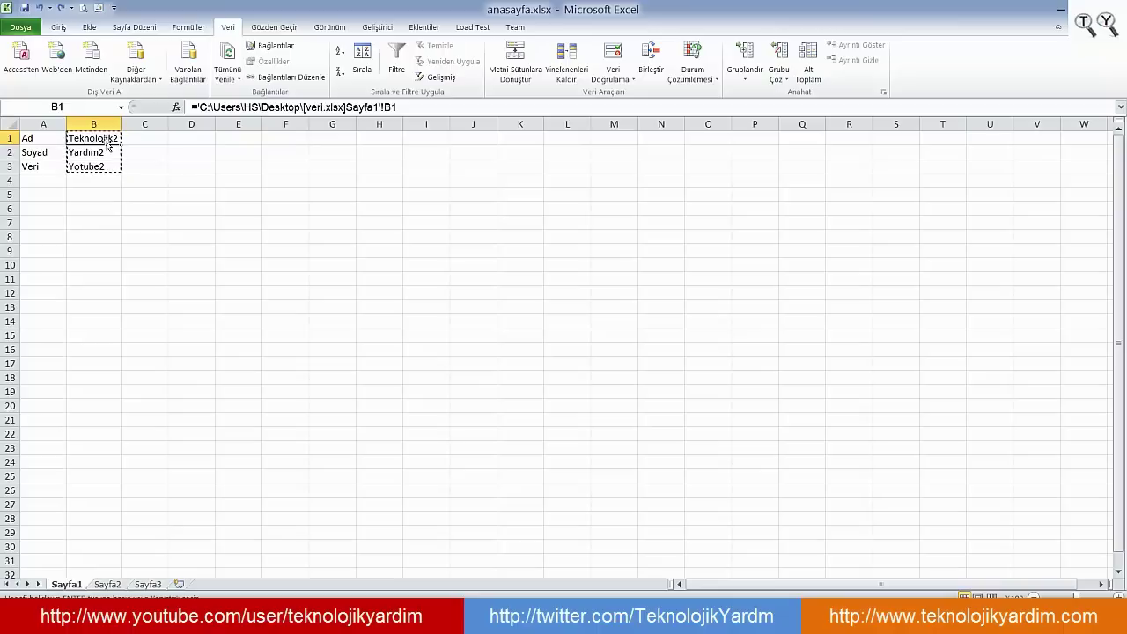
{"action": "left_click", "coordinate": [474, 264]}
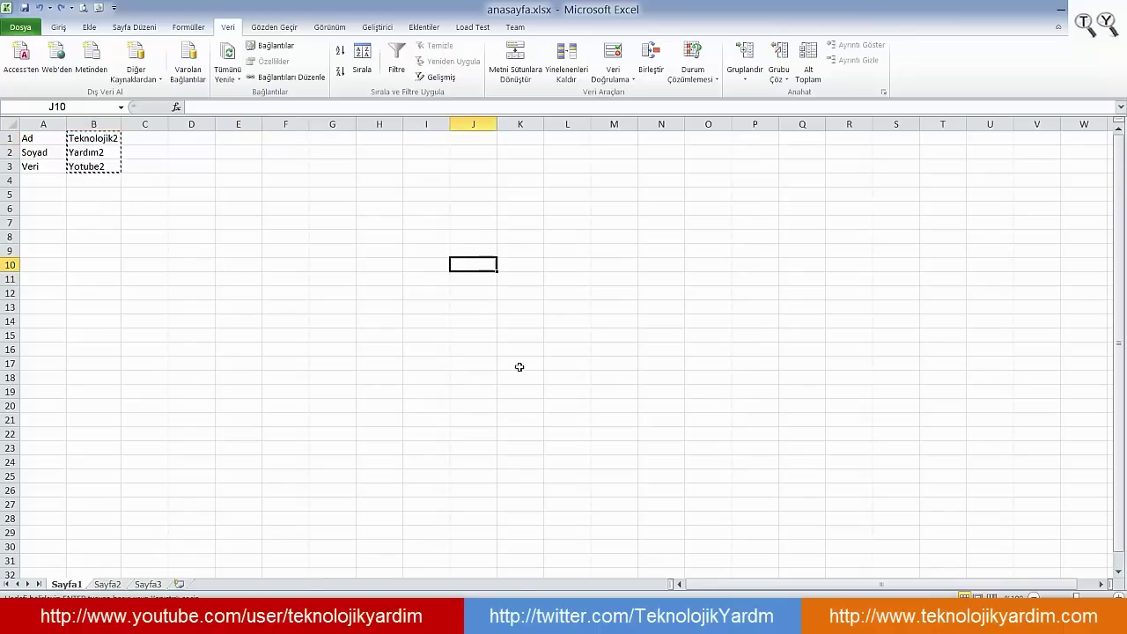
{"action": "left_click", "coordinate": [738, 364]}
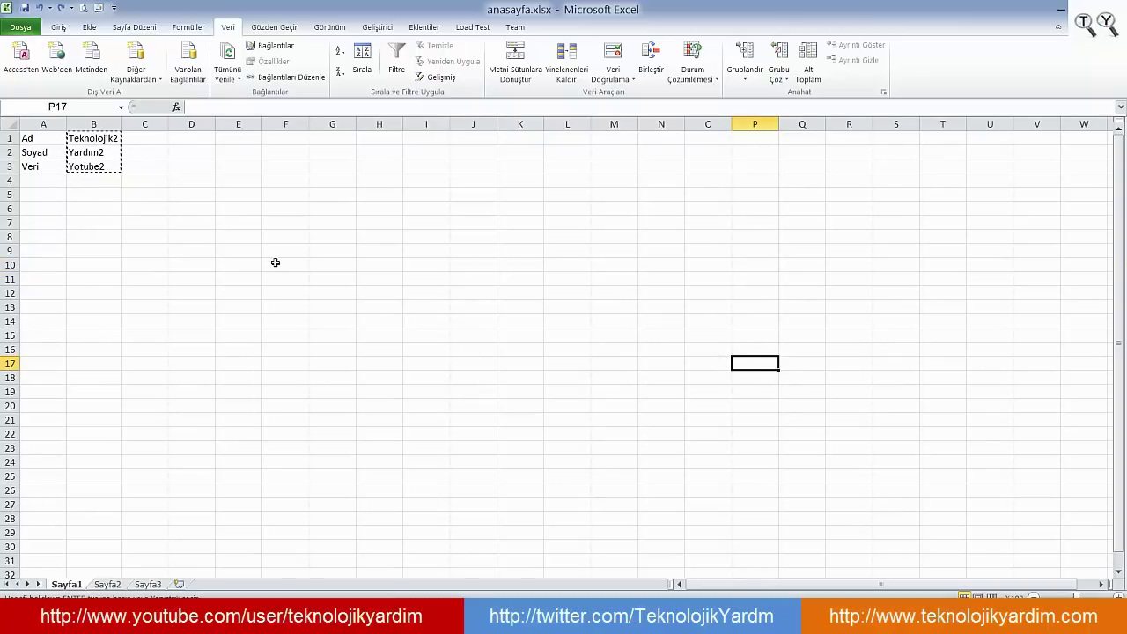
{"action": "left_click", "coordinate": [101, 139]}
{"action": "left_click", "coordinate": [148, 168]}
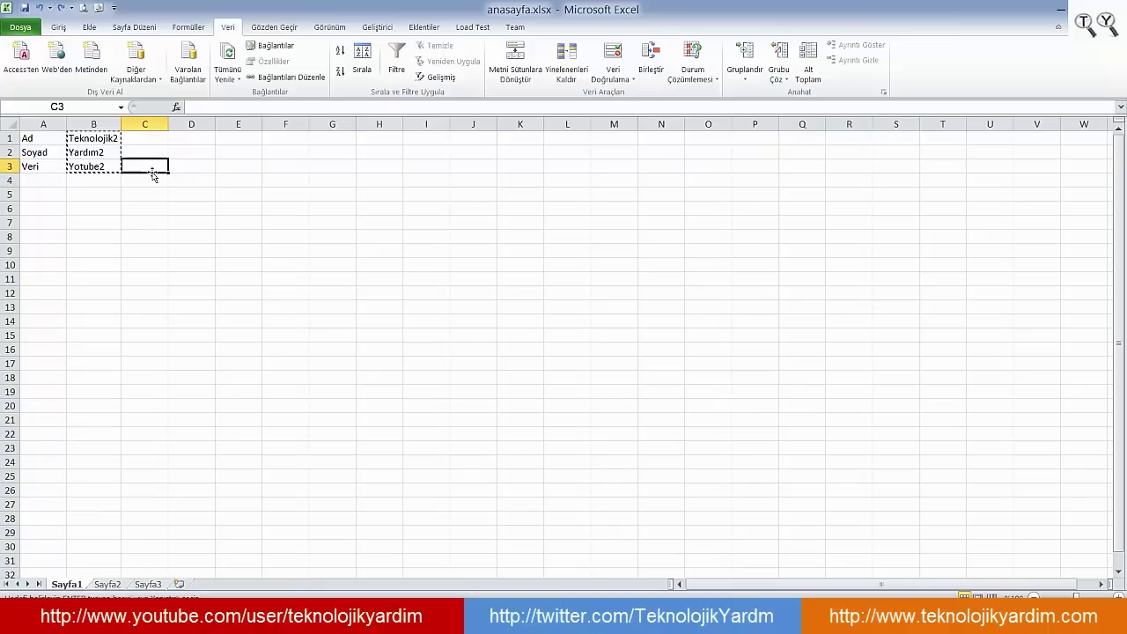
{"action": "left_click", "coordinate": [103, 154]}
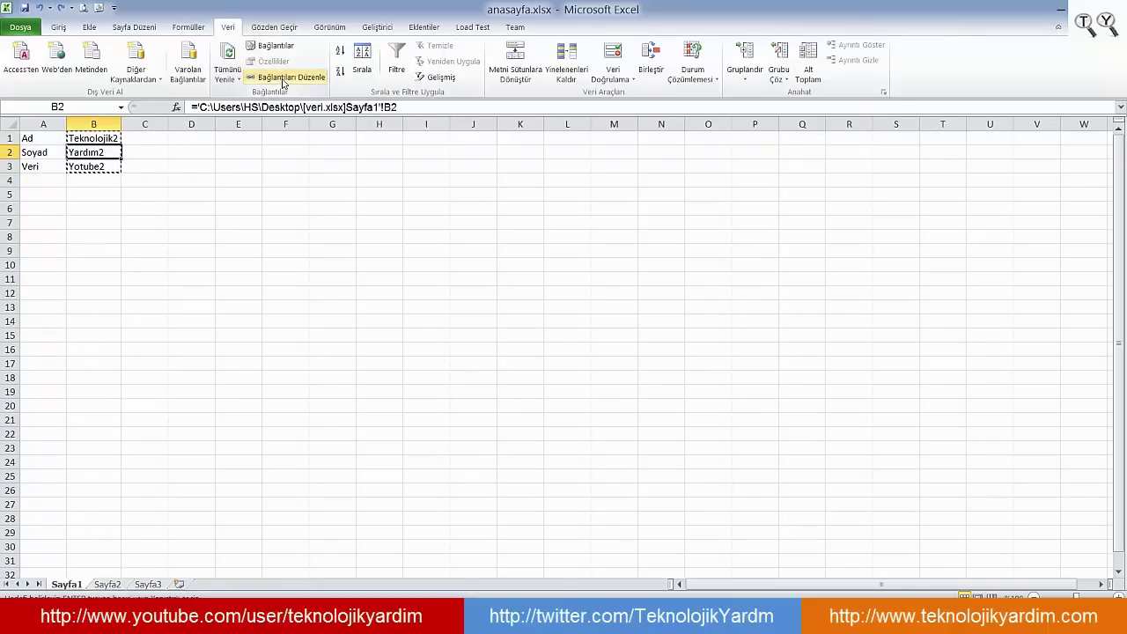
Break the veri.xlsx link in Edit Links, confirm Break Links, close the dialog and check B3.
{"action": "left_click", "coordinate": [285, 79]}
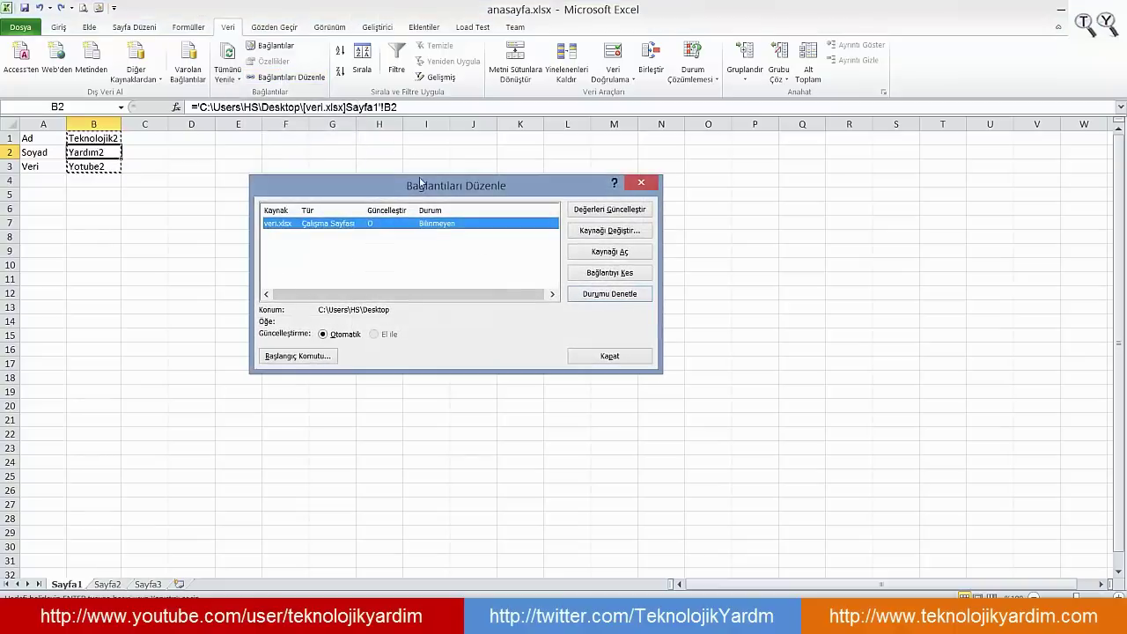
{"action": "left_click_drag", "start_coordinate": [433, 182], "coordinate": [444, 139]}
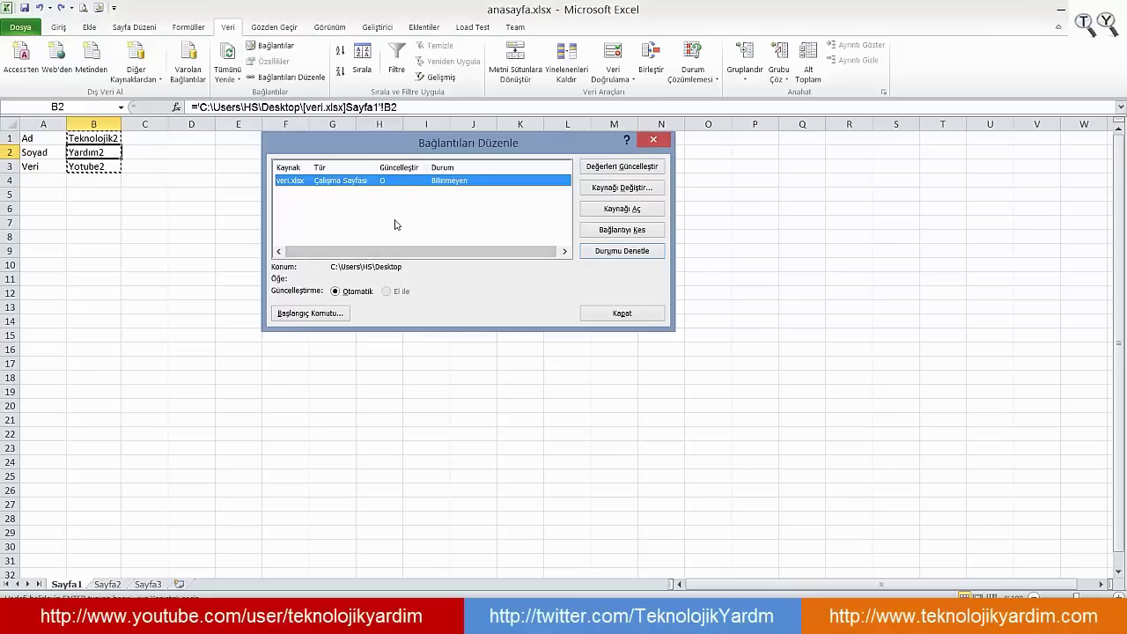
{"action": "left_click", "coordinate": [618, 232]}
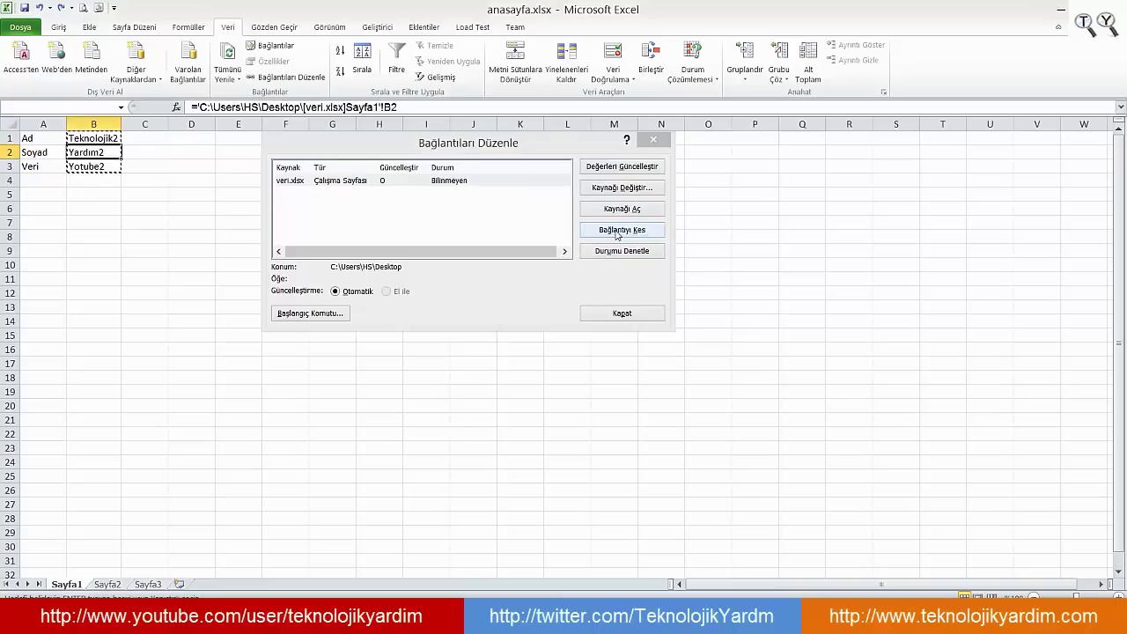
{"action": "left_click_drag", "start_coordinate": [544, 293], "coordinate": [526, 257]}
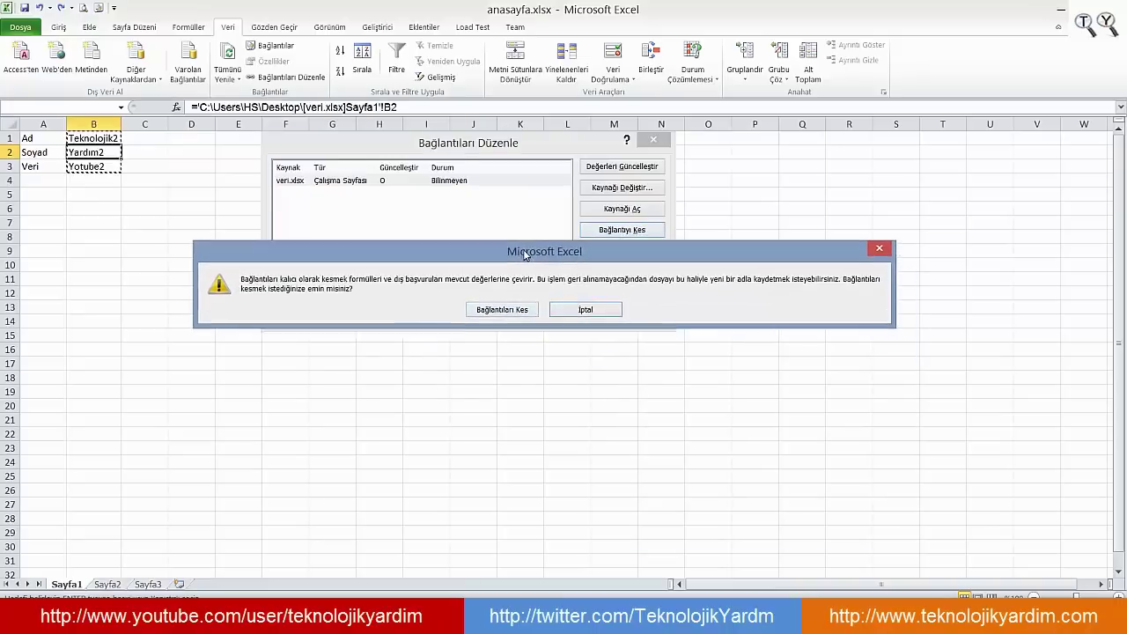
{"action": "left_click", "coordinate": [497, 313]}
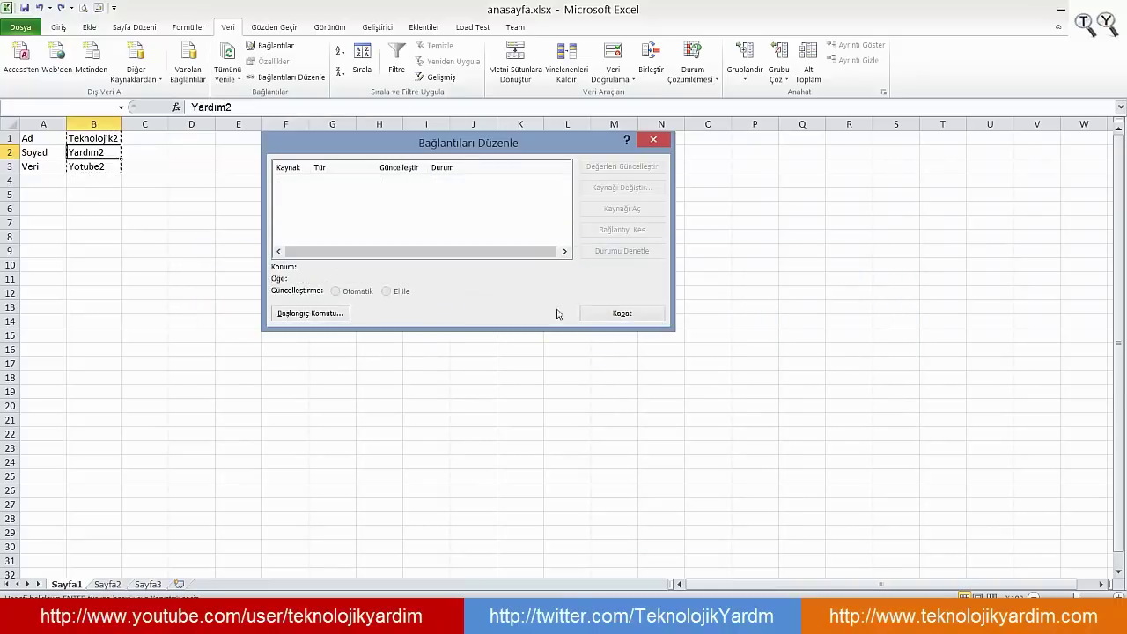
{"action": "left_click", "coordinate": [625, 314]}
{"action": "left_click_drag", "start_coordinate": [97, 208], "coordinate": [145, 209]}
{"action": "left_click", "coordinate": [106, 164]}
Verify B1:B3 hold plain Teknolojik2, Yardım2 and Yotube2, switching to Sayfa2 and back to Sayfa1.
{"action": "double_click", "coordinate": [105, 165]}
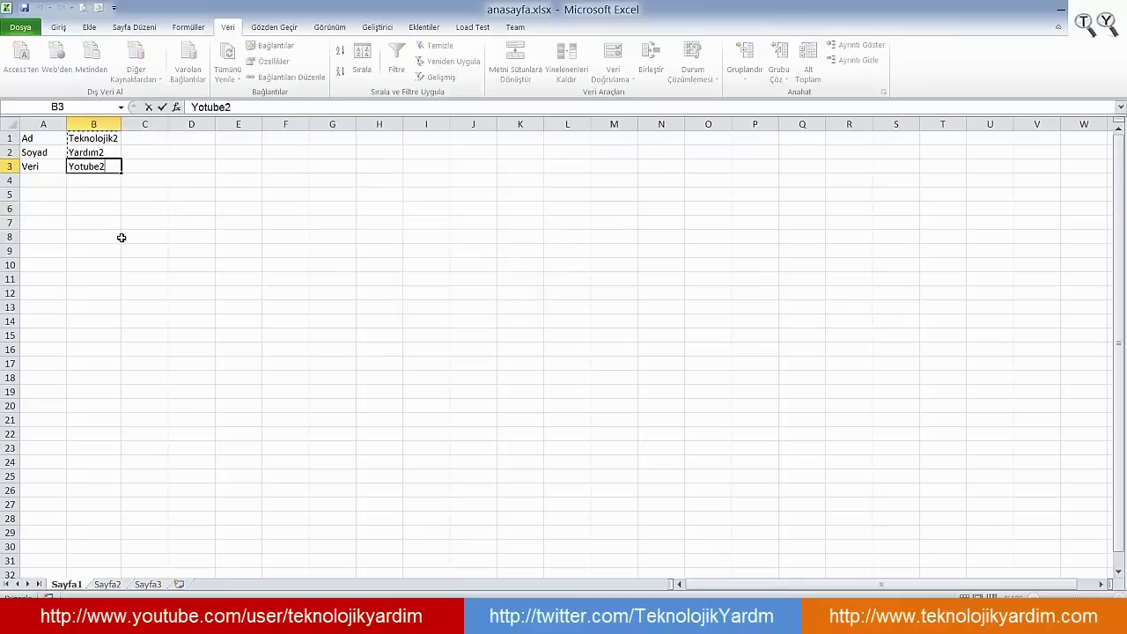
{"action": "left_click", "coordinate": [124, 235]}
{"action": "left_click", "coordinate": [103, 155]}
{"action": "left_click", "coordinate": [103, 138]}
{"action": "left_click", "coordinate": [100, 167]}
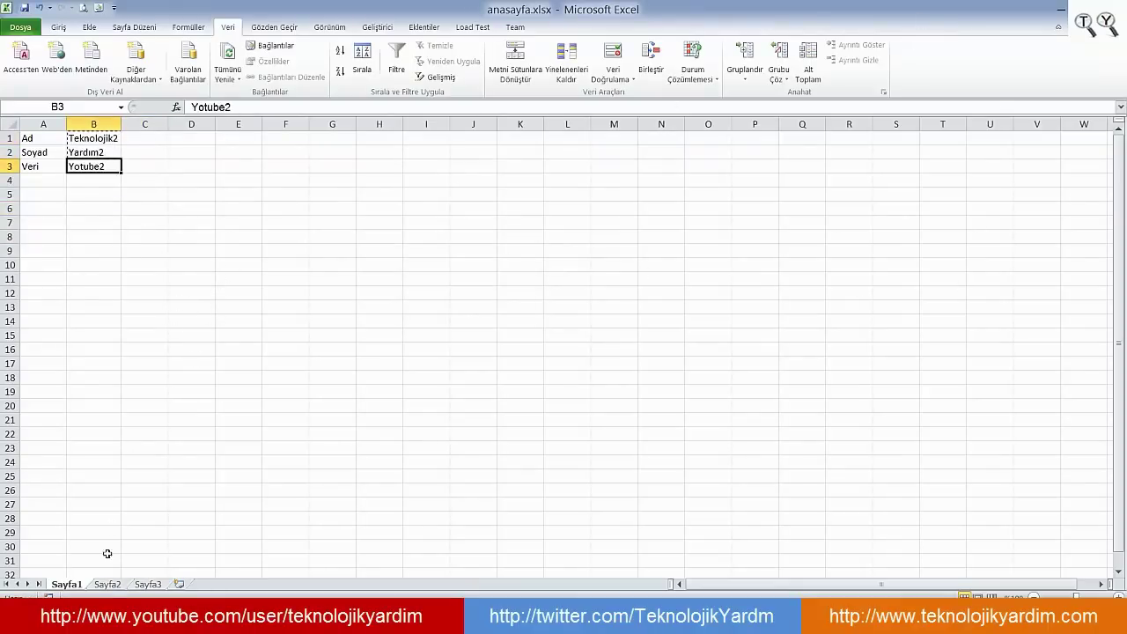
{"action": "left_click", "coordinate": [108, 585]}
{"action": "left_click", "coordinate": [67, 585]}
{"action": "left_click", "coordinate": [85, 134]}
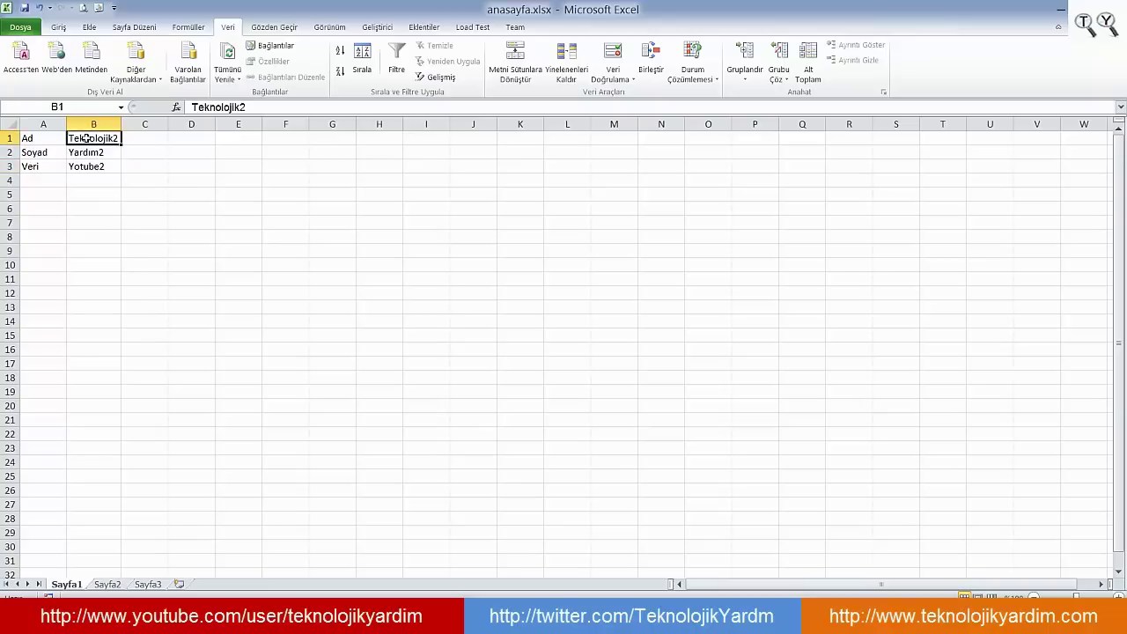
{"action": "left_click", "coordinate": [94, 152]}
{"action": "left_click", "coordinate": [99, 177]}
{"action": "left_click", "coordinate": [102, 164]}
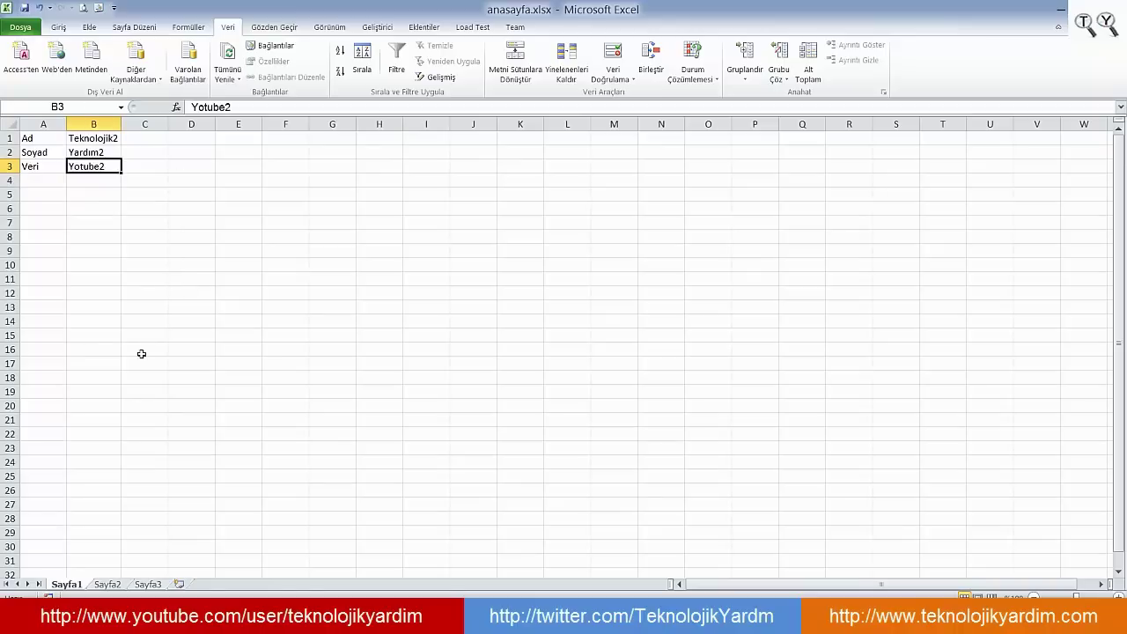
Recheck B1 and B3 from the Home tab, then minimize Excel to show the desktop.
{"action": "left_click", "coordinate": [57, 27]}
{"action": "left_click", "coordinate": [101, 141]}
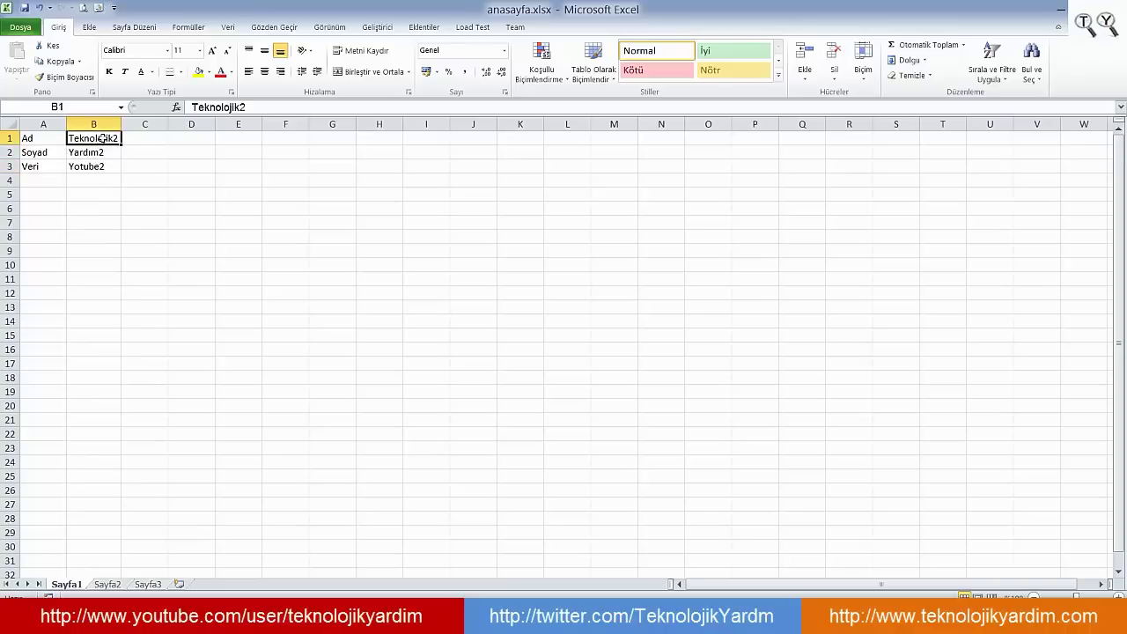
{"action": "left_click", "coordinate": [102, 162]}
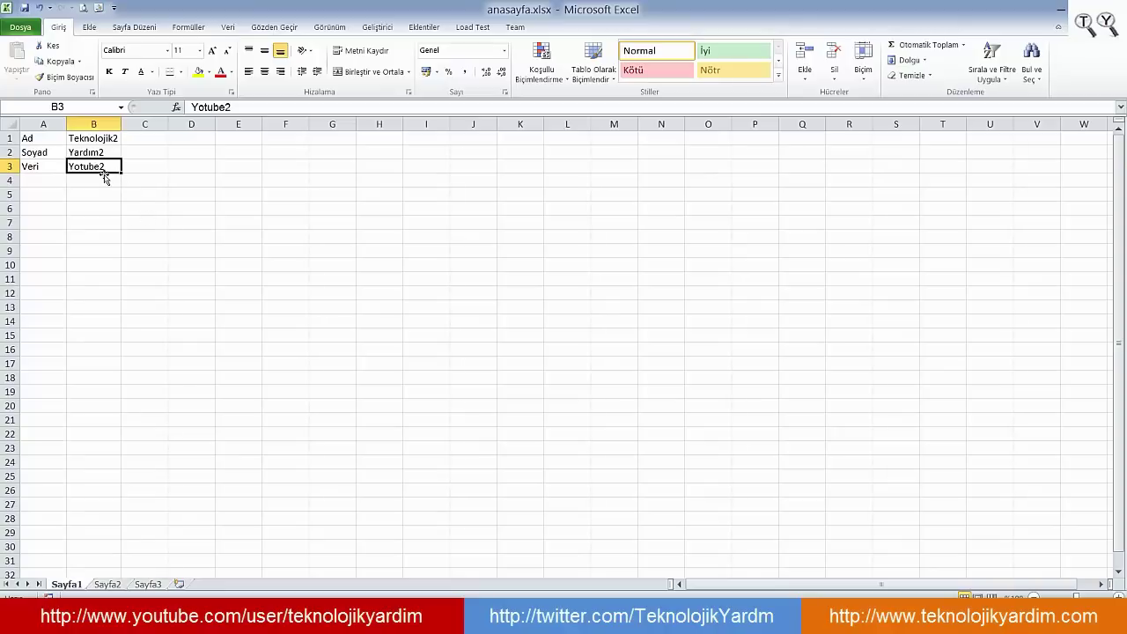
{"action": "left_click", "coordinate": [102, 179]}
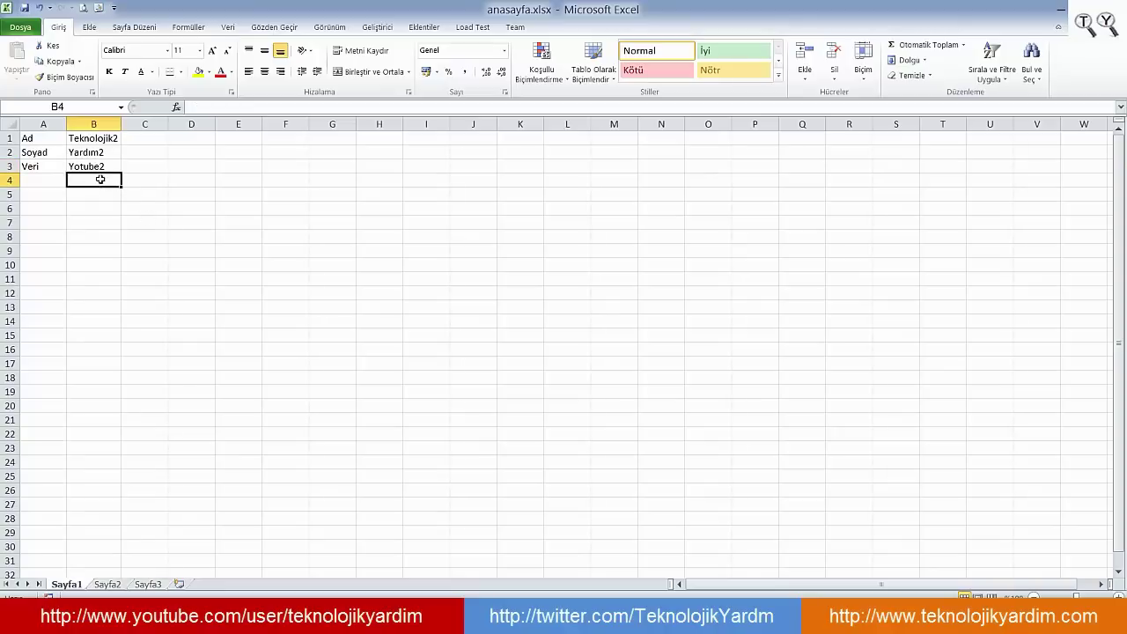
{"action": "left_click", "coordinate": [50, 134]}
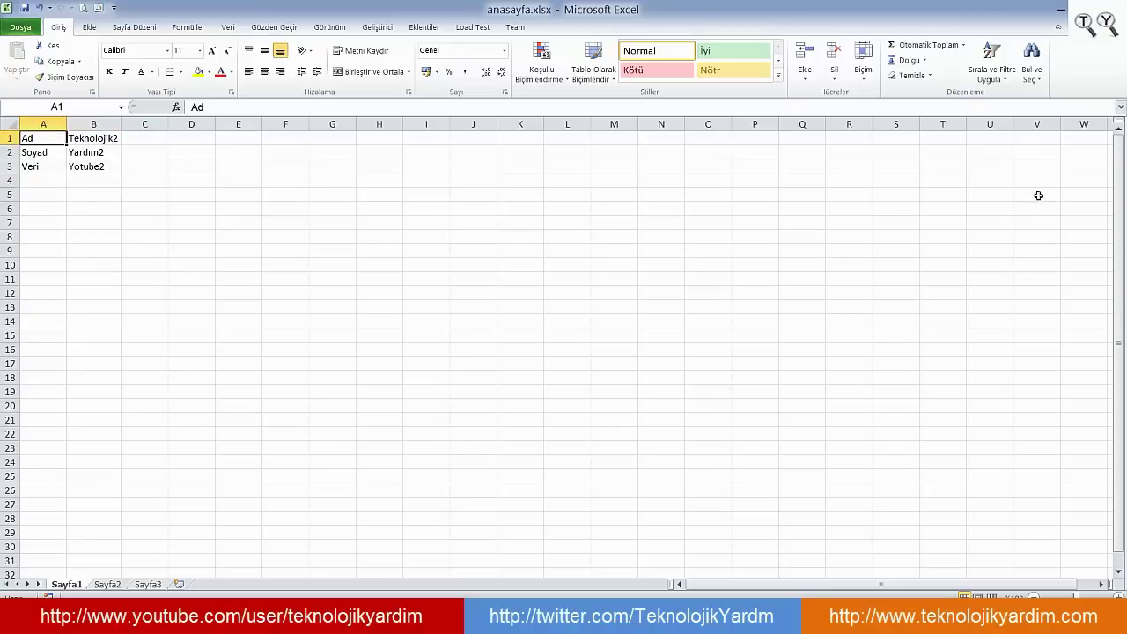
{"action": "left_click", "coordinate": [1060, 10]}
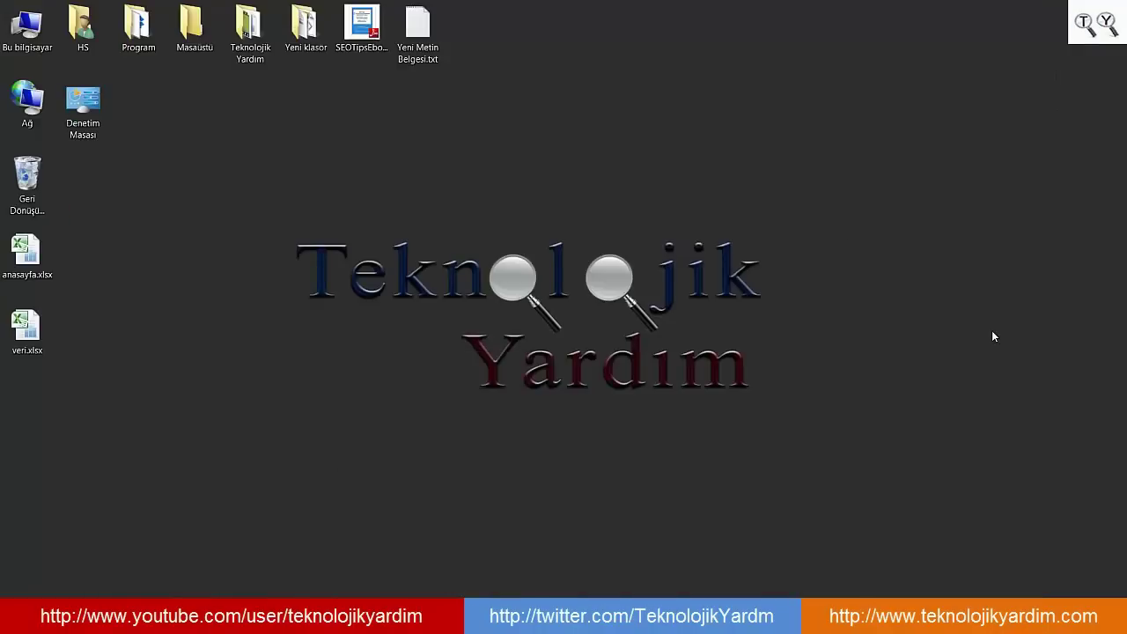